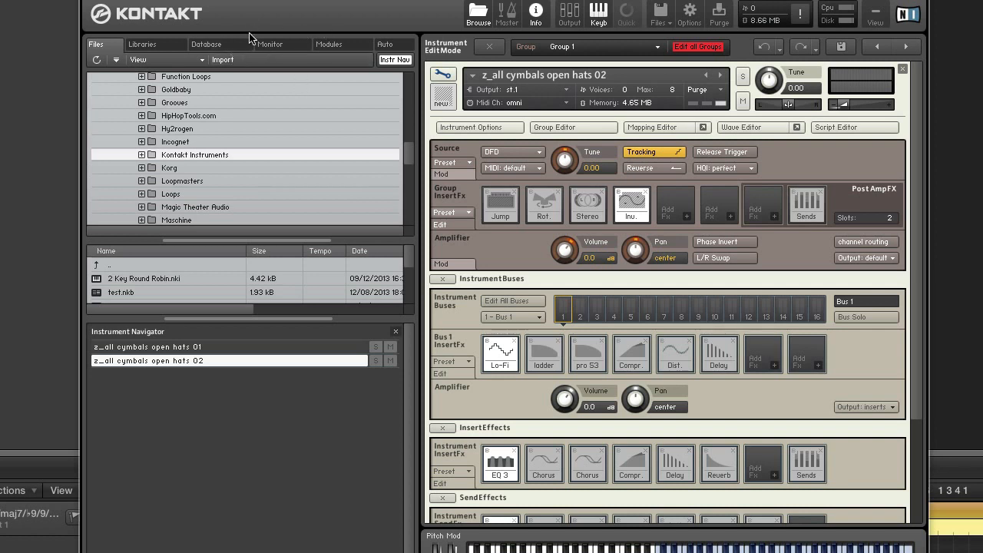
# Step: Display the engine statistics in the monitor and leave edit mode of z_all cymbals open hats 02
pyautogui.click(290, 46)
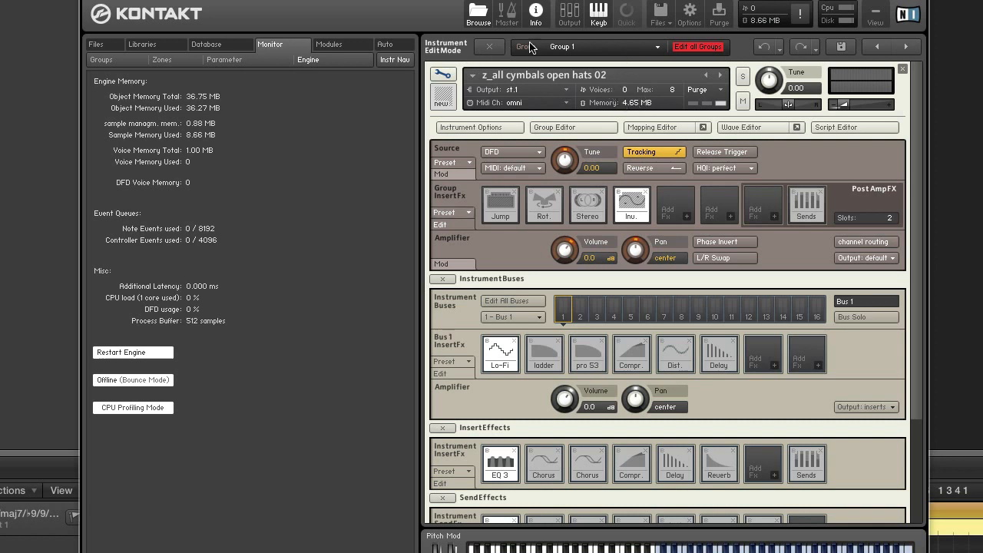
pyautogui.click(661, 25)
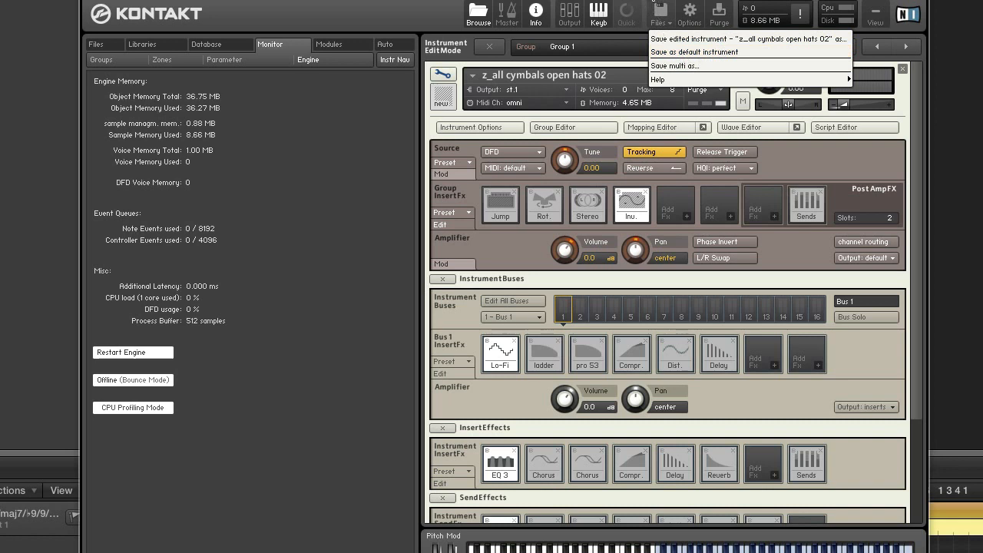
pyautogui.click(443, 75)
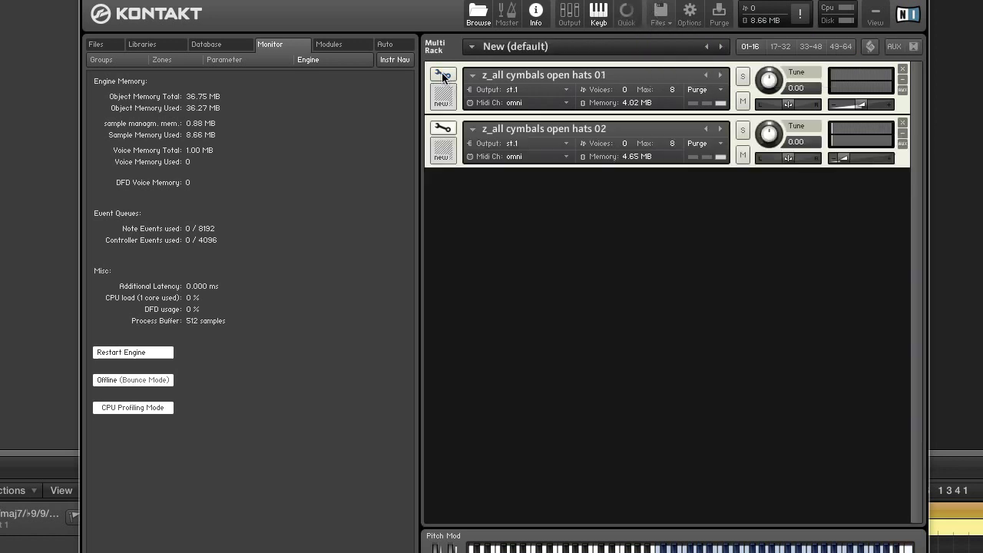
# Step: Add a new empty instrument to the multi rack and remove it again
pyautogui.click(667, 21)
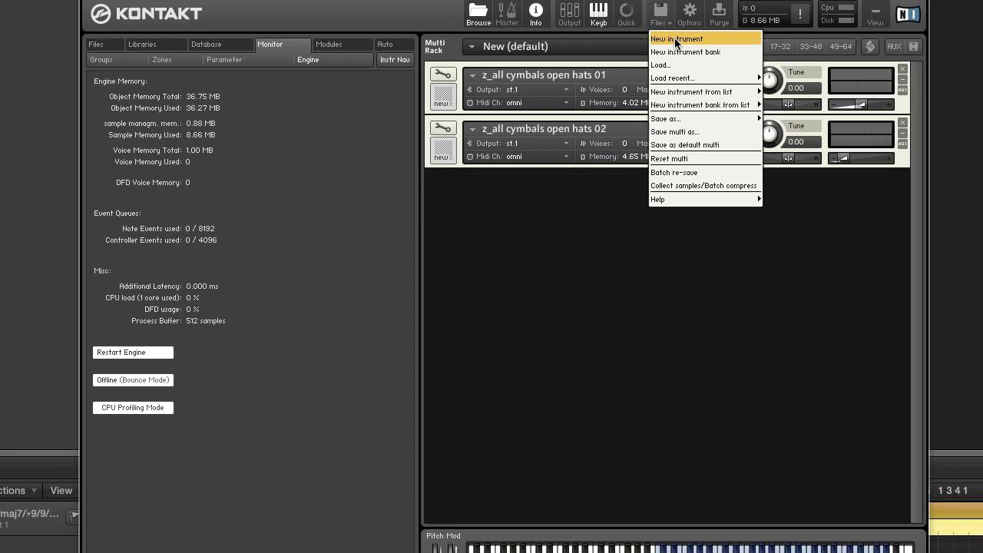
pyautogui.click(676, 43)
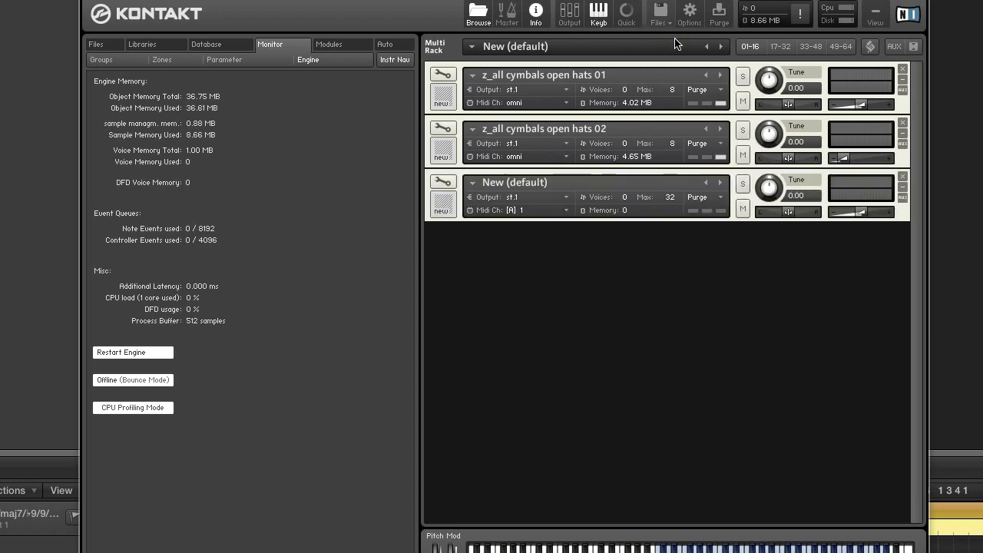
pyautogui.click(665, 23)
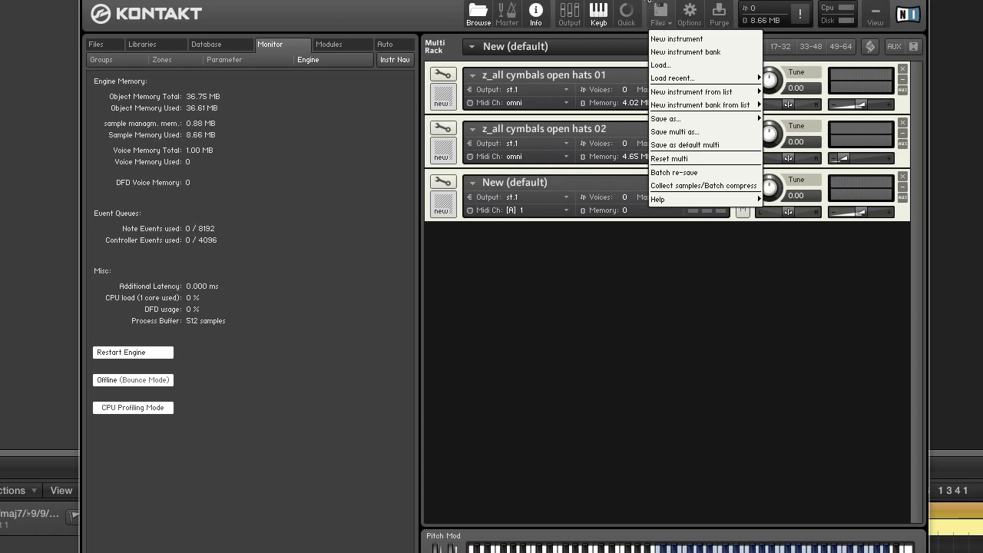
pyautogui.click(655, 287)
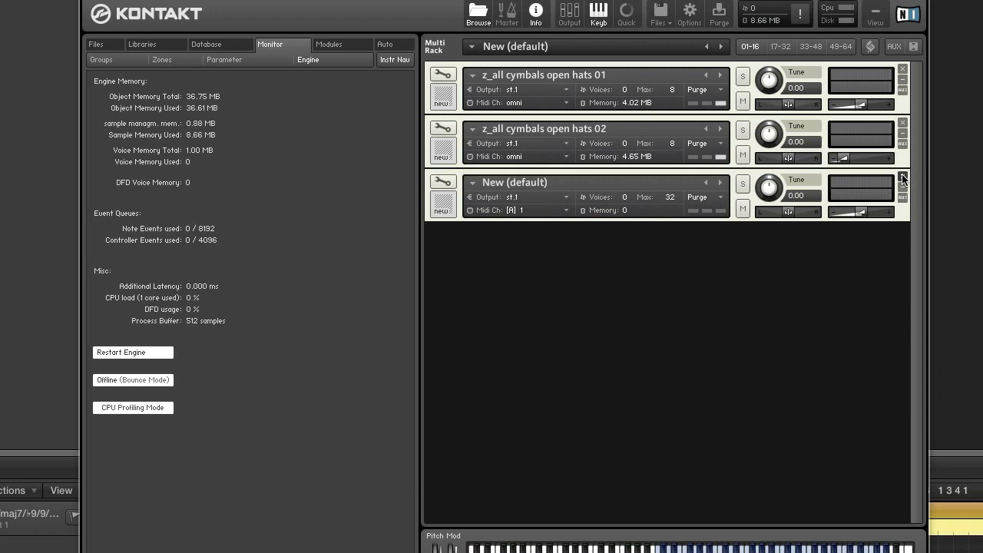
pyautogui.click(903, 177)
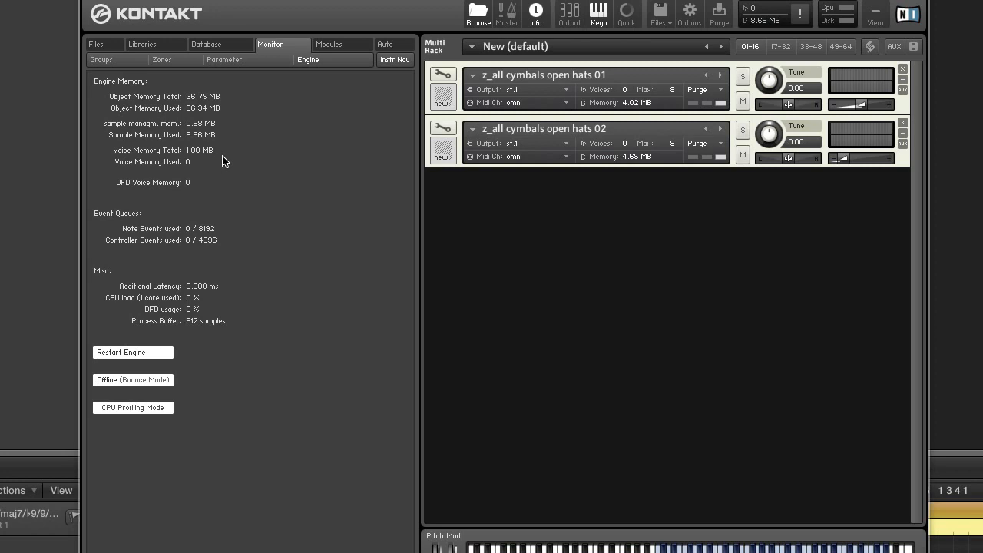
# Step: Set the maximum voices of z_all cymbals open hats 01 to 256, 512 and finally 1000
pyautogui.click(446, 74)
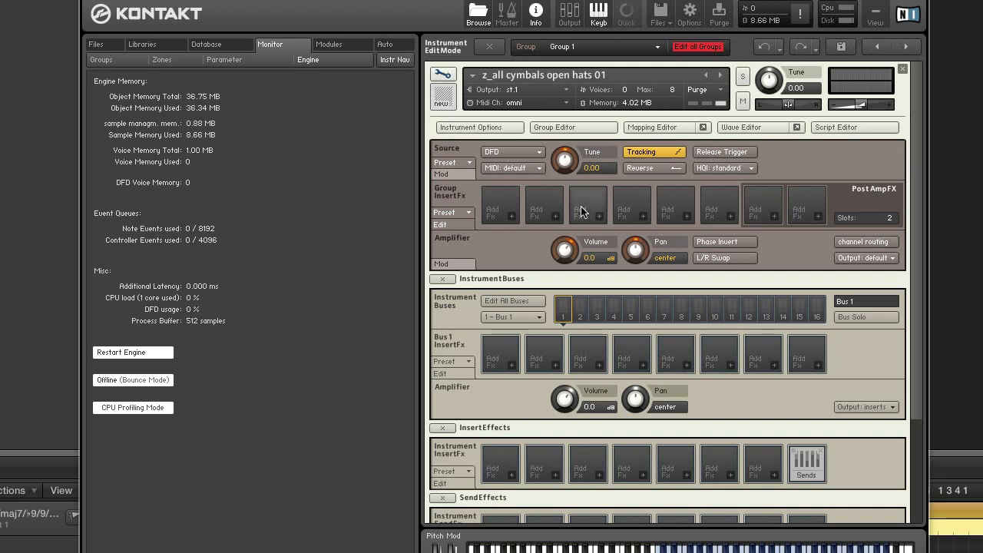
pyautogui.click(443, 75)
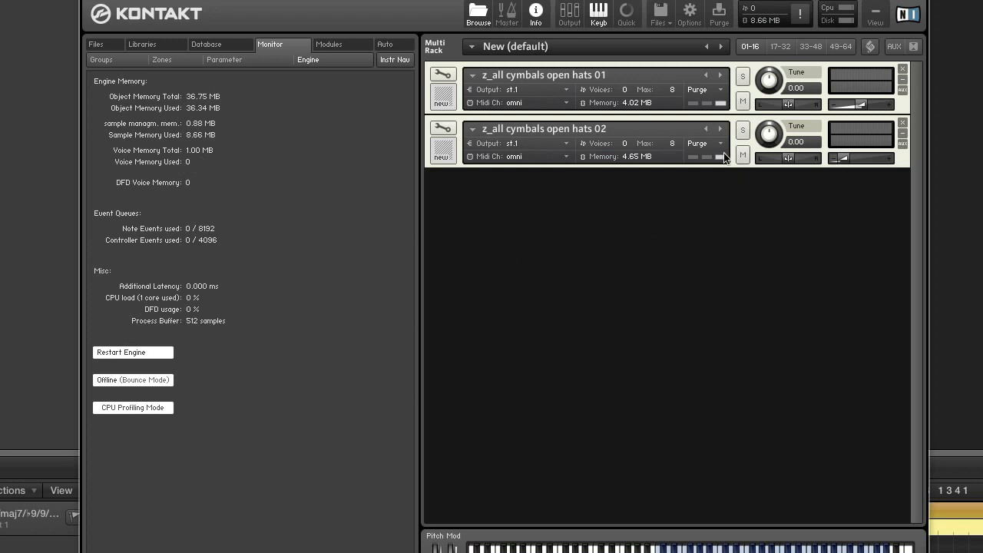
pyautogui.doubleClick(671, 88)
pyautogui.write('256')
pyautogui.press('Return')
pyautogui.doubleClick(668, 89)
pyautogui.write('512')
pyautogui.press('Return')
pyautogui.doubleClick(668, 91)
pyautogui.write('1000')
pyautogui.press('Return')
# Step: Review the voice stealing modes in the voice handling options of z_all cymbals open hats 01
pyautogui.click(443, 74)
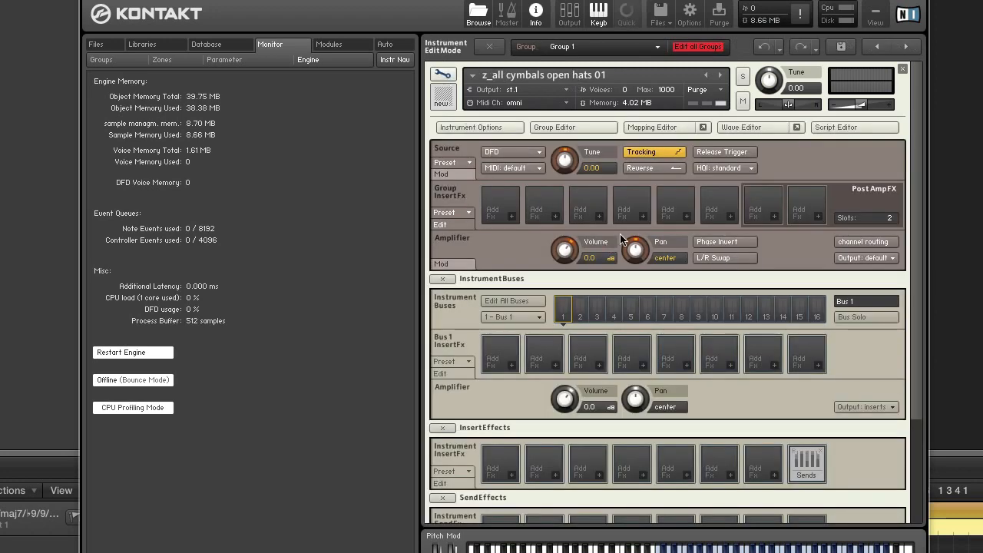
pyautogui.click(506, 128)
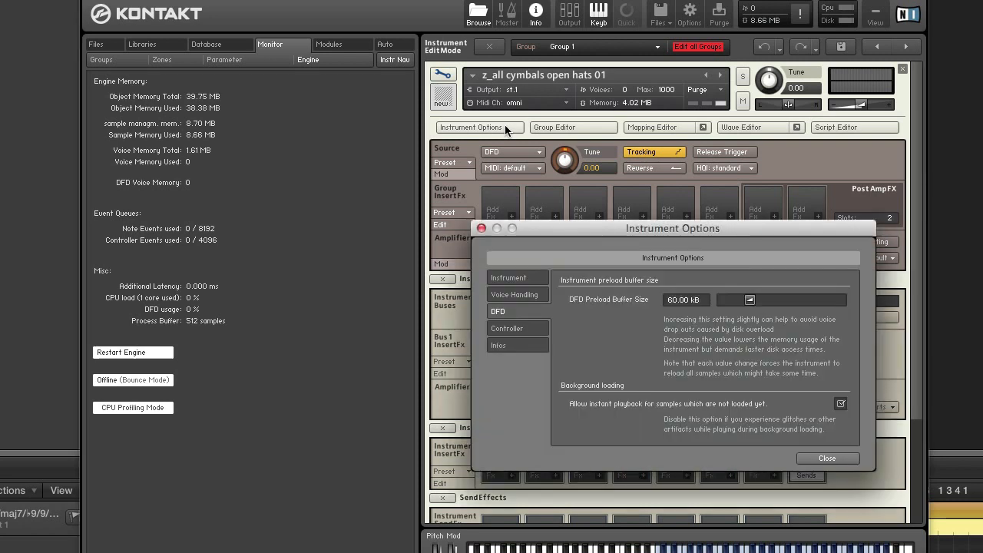
pyautogui.click(528, 296)
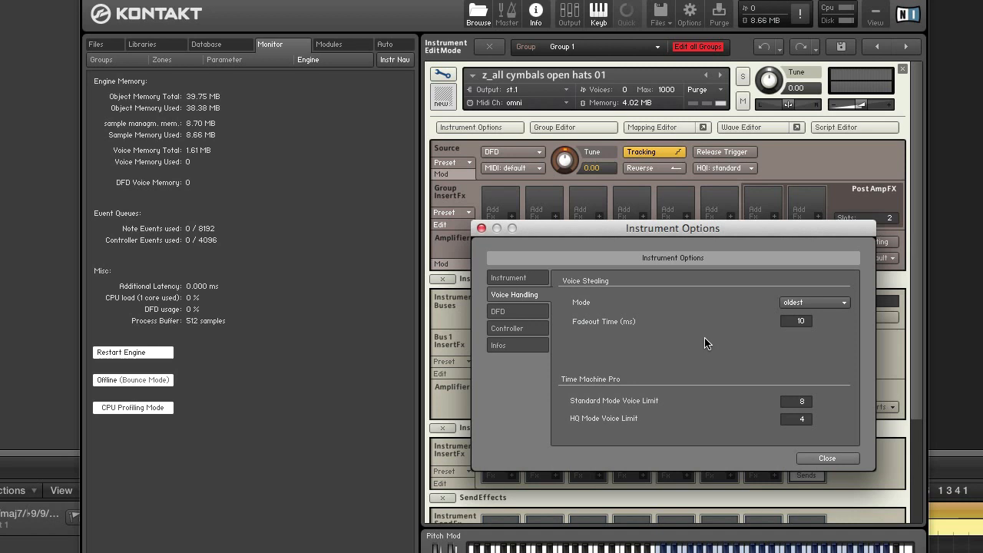
pyautogui.click(835, 303)
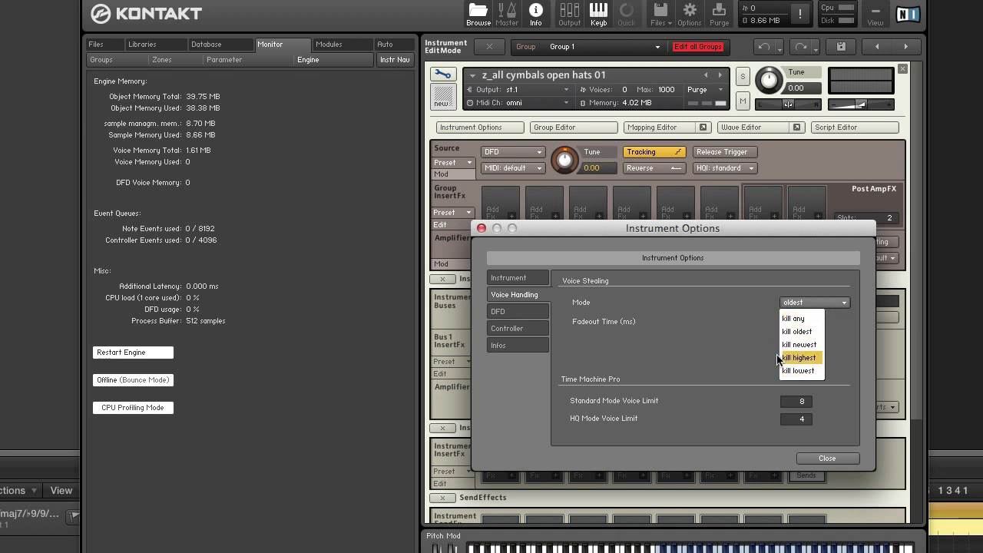
pyautogui.click(744, 321)
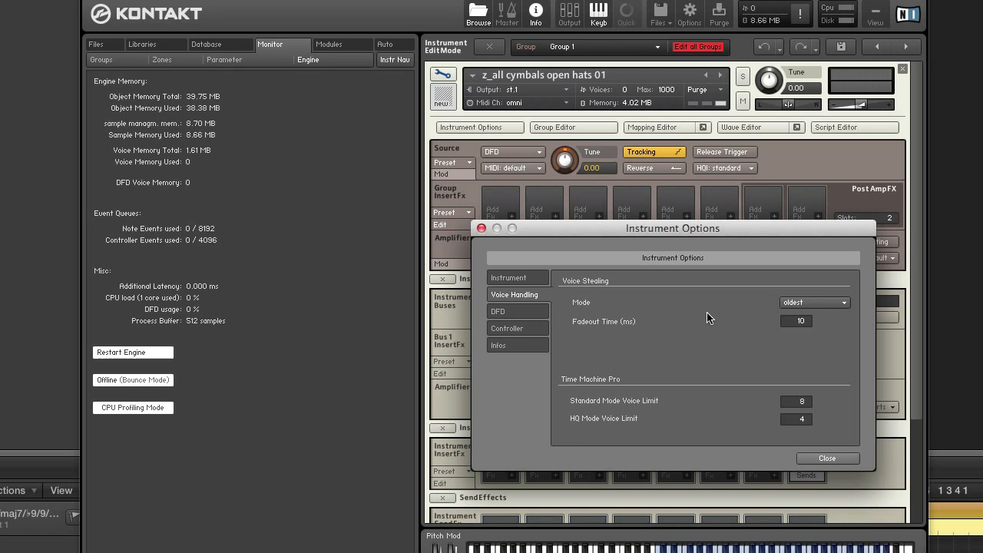
pyautogui.click(480, 229)
# Step: Inspect the voice group choices for Group 1 in the group editor of z_all cymbals open hats 01
pyautogui.click(574, 127)
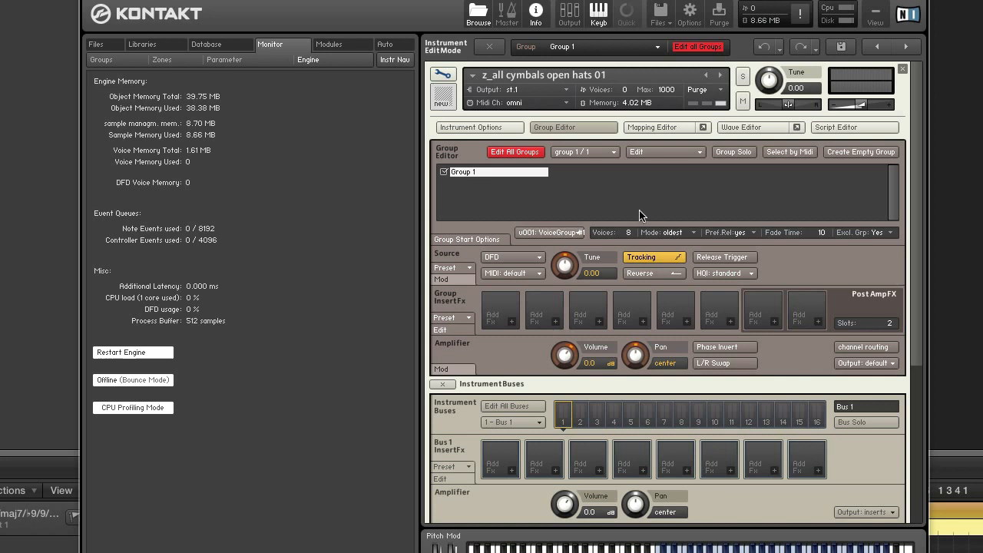
pyautogui.click(550, 232)
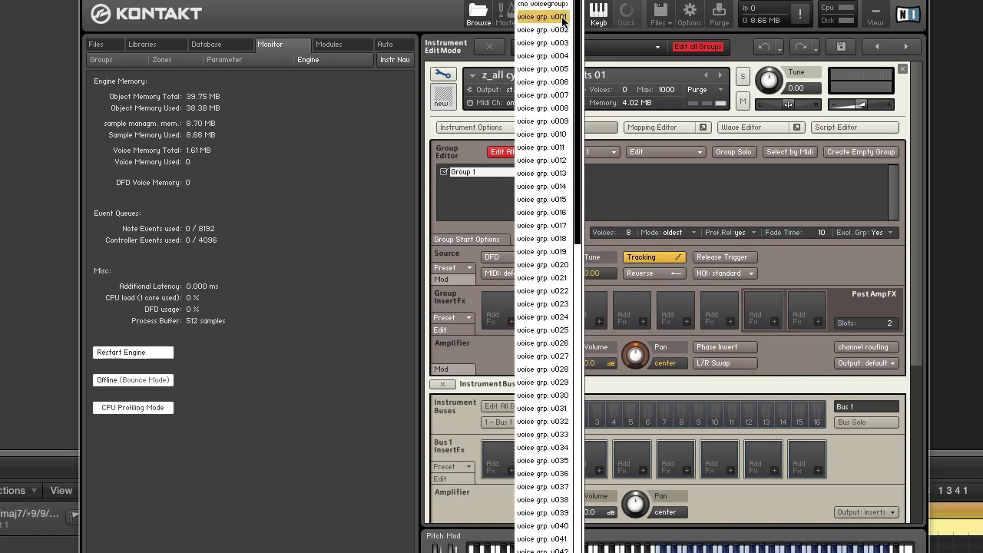
pyautogui.click(665, 194)
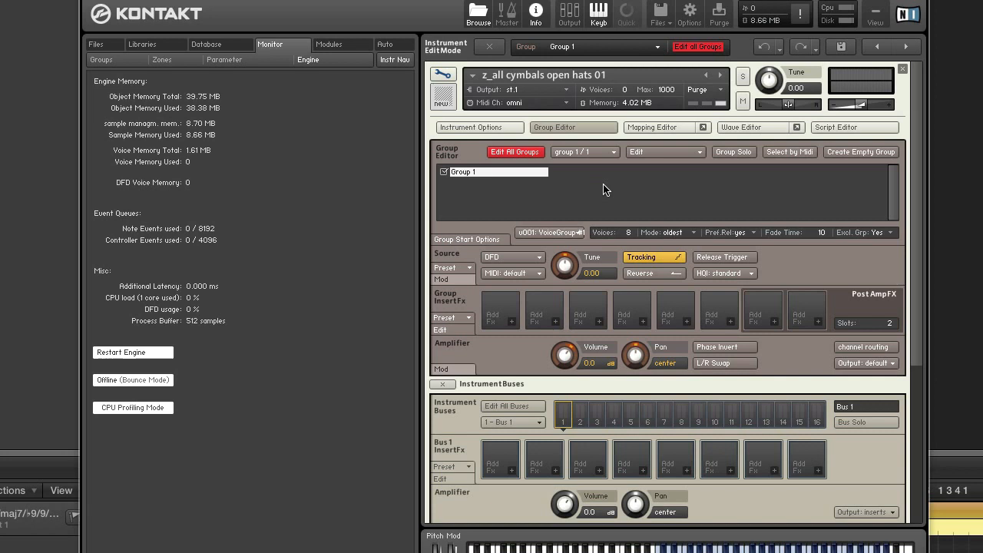
pyautogui.click(559, 128)
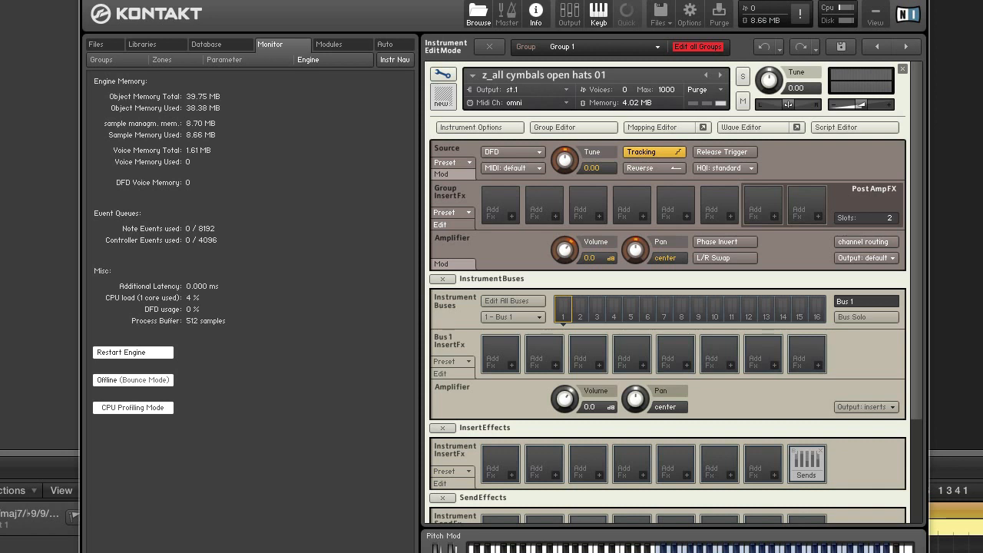
# Step: Check the DFD preload buffer setting and look over the effect slots of z_all cymbals open hats 01
pyautogui.click(506, 129)
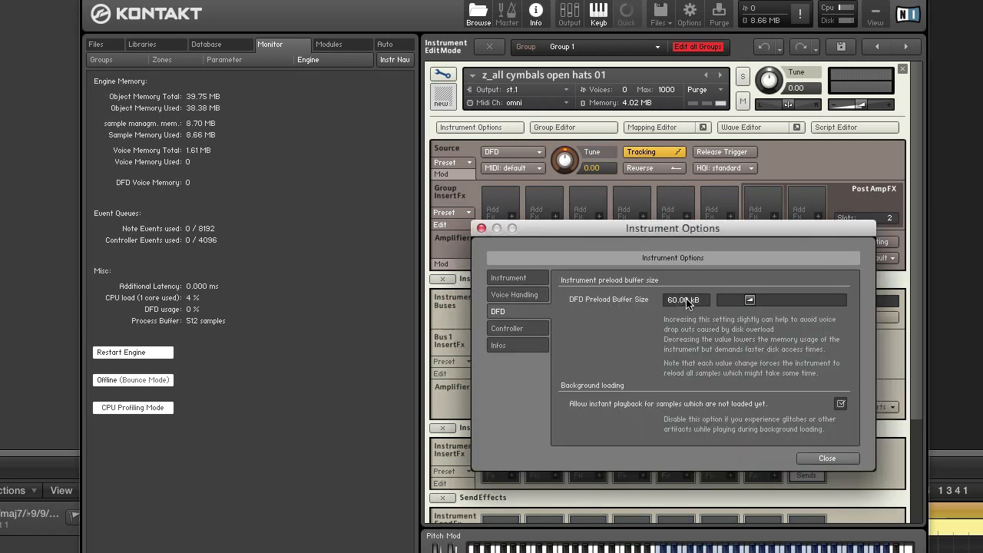
pyautogui.click(813, 457)
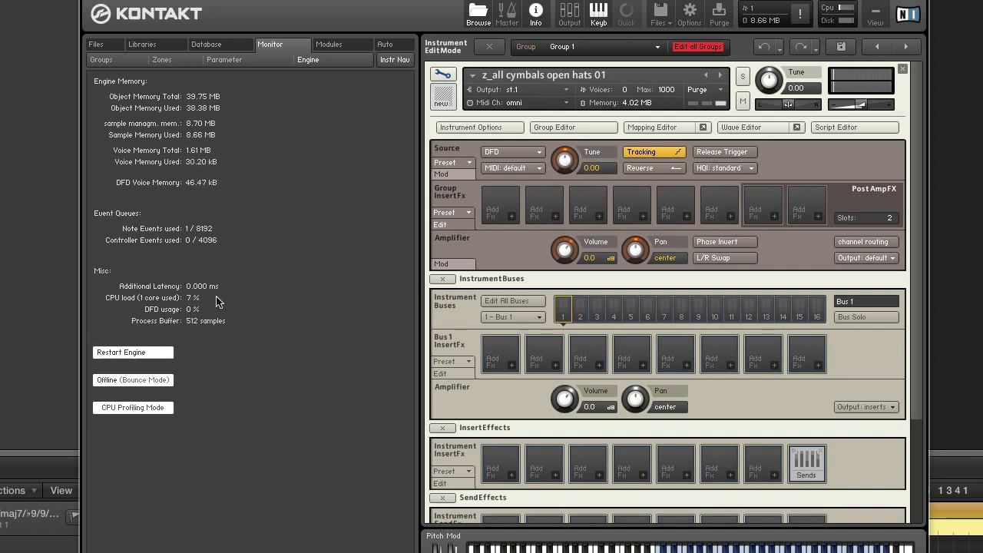
pyautogui.click(449, 72)
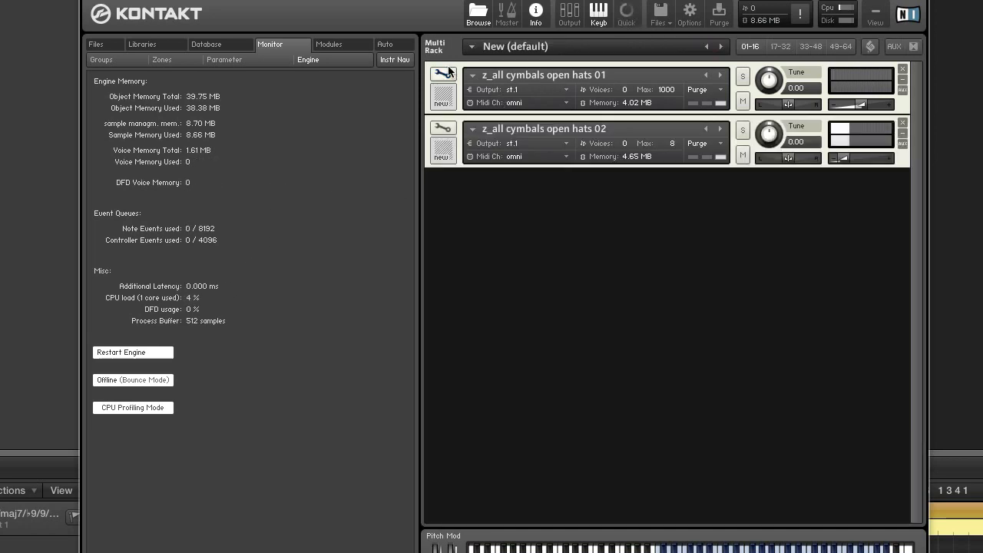
pyautogui.click(448, 72)
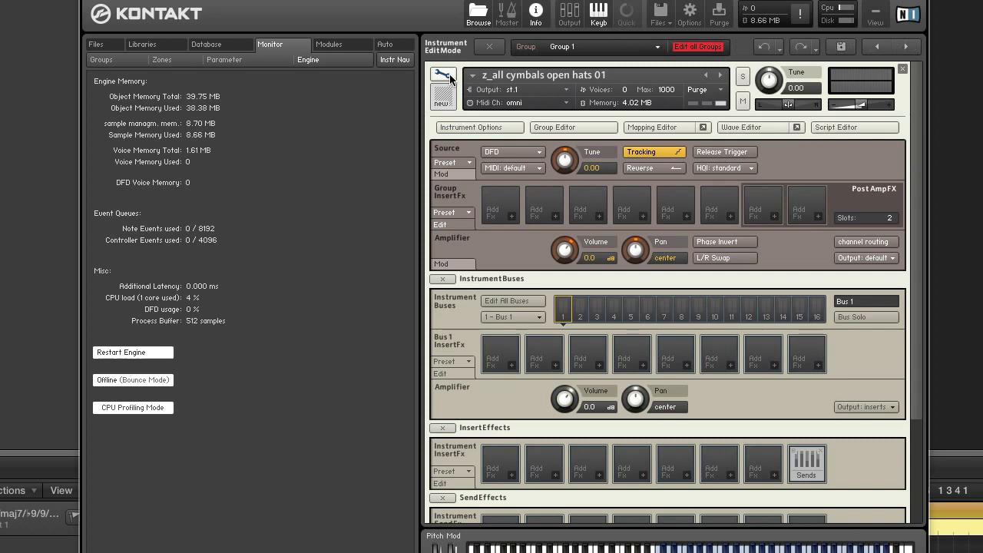
pyautogui.scroll(-5, 490, 267)
pyautogui.scroll(5, 490, 266)
pyautogui.click(447, 75)
# Step: Examine the group, bus, insert and send effects loaded in z_all cymbals open hats 02
pyautogui.click(445, 129)
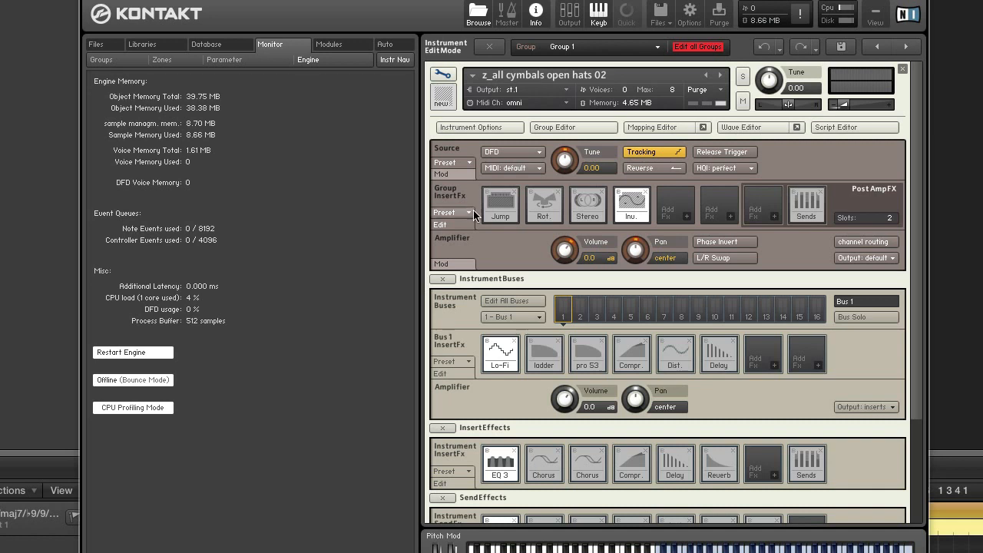
pyautogui.scroll(-3, 473, 210)
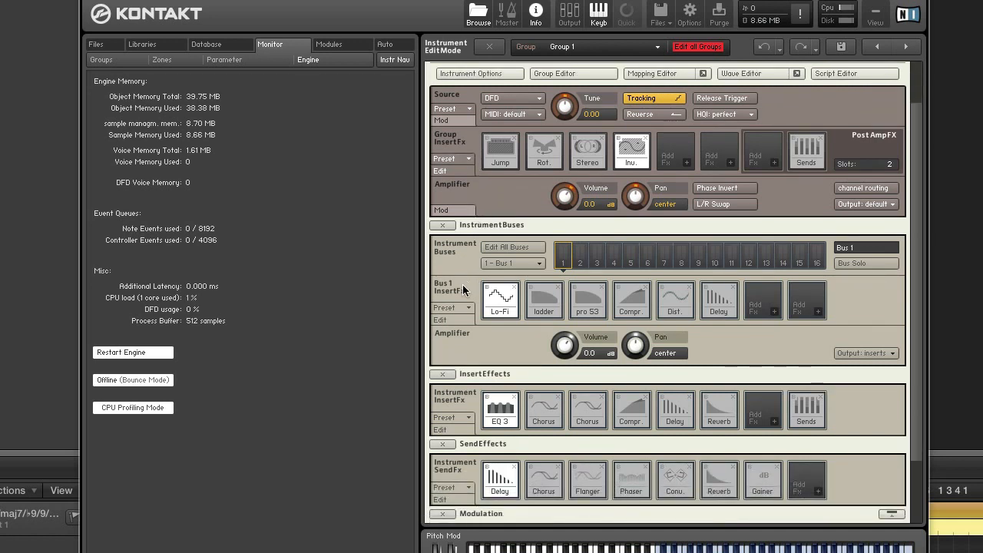
pyautogui.scroll(-3, 462, 285)
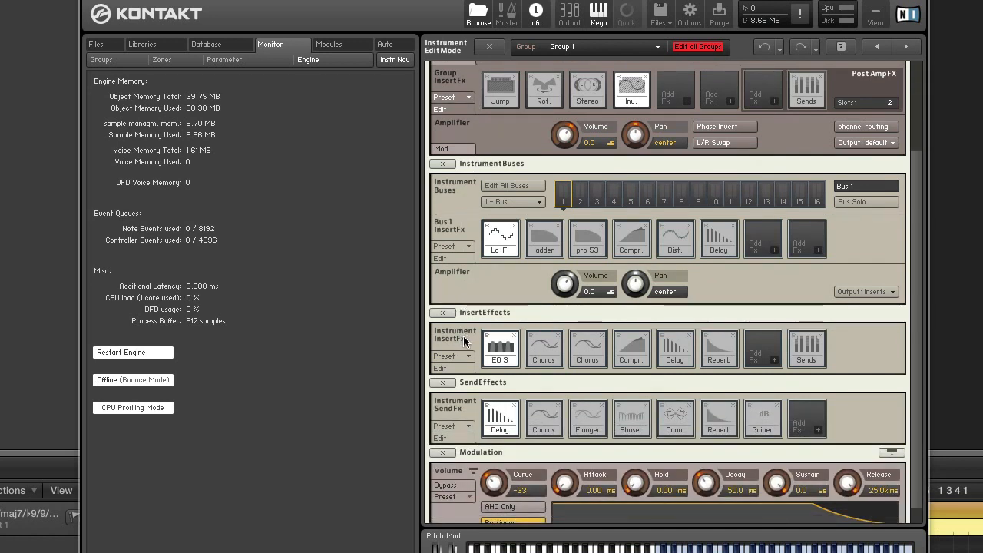
pyautogui.scroll(-2, 467, 404)
pyautogui.scroll(4, 468, 404)
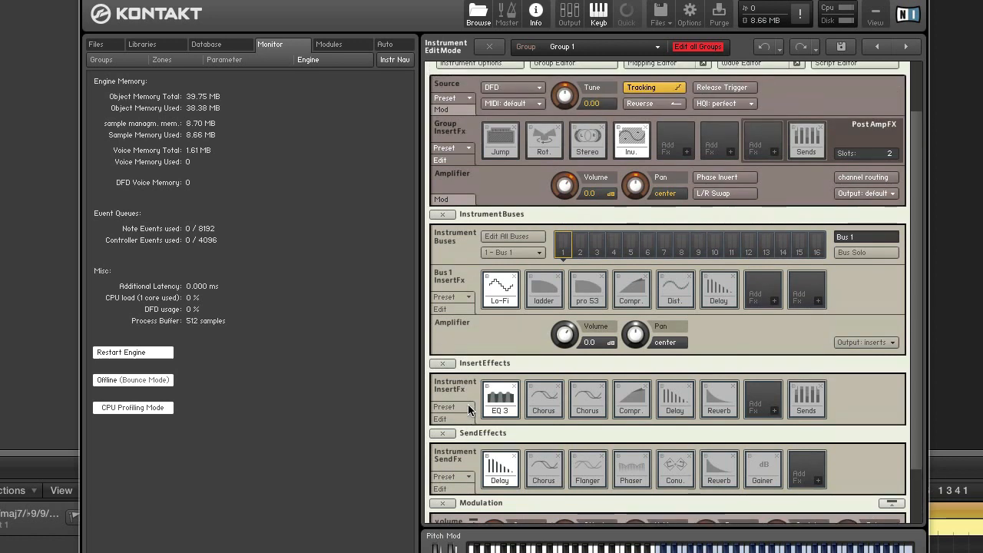
pyautogui.scroll(-3, 468, 410)
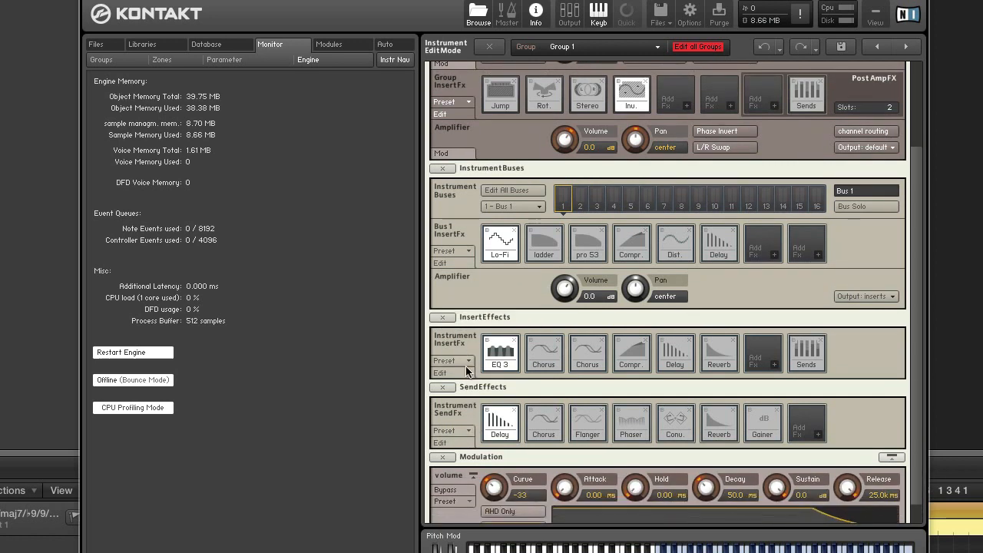
pyautogui.scroll(6, 466, 355)
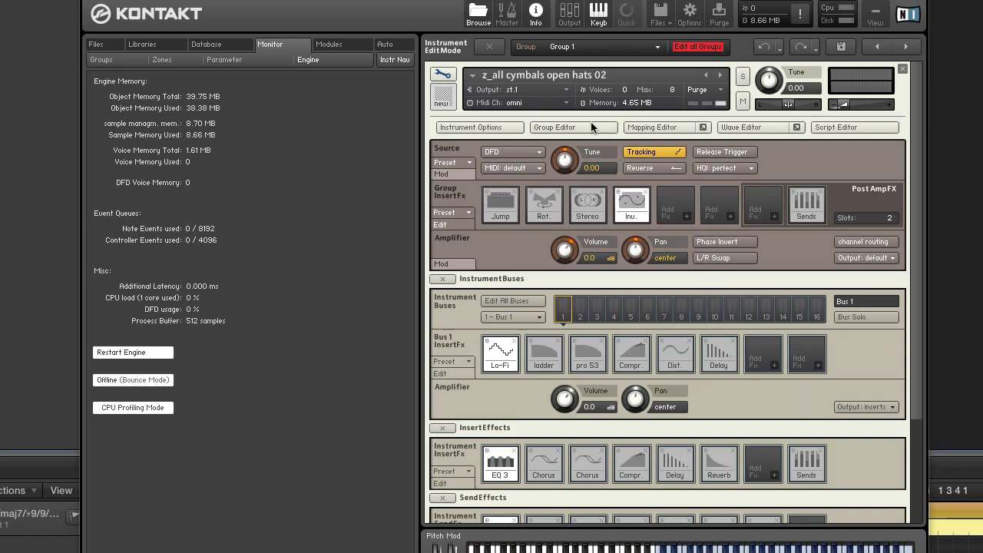
# Step: Review the core choices for multiprocessor support in the engine options, leaving the setting as it is
pyautogui.click(688, 19)
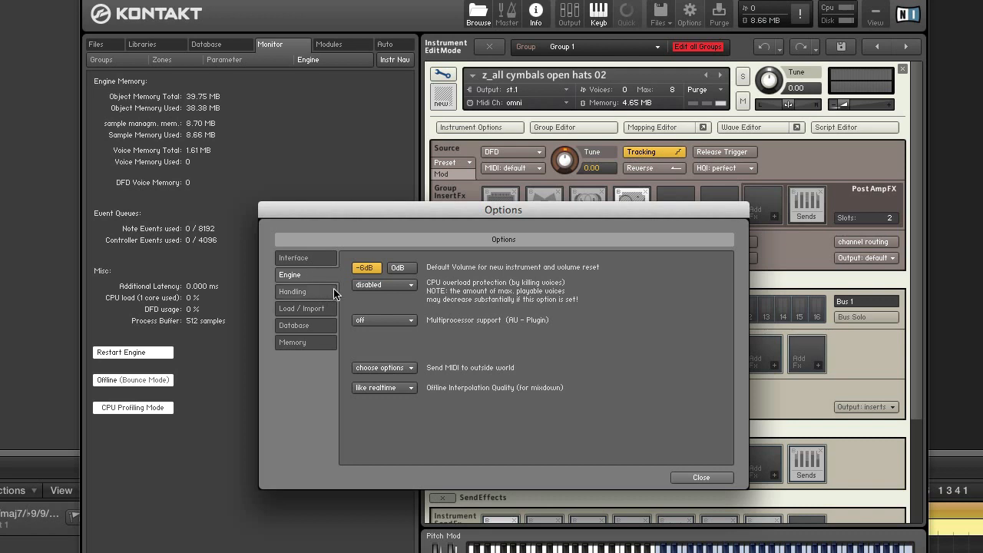
pyautogui.click(413, 321)
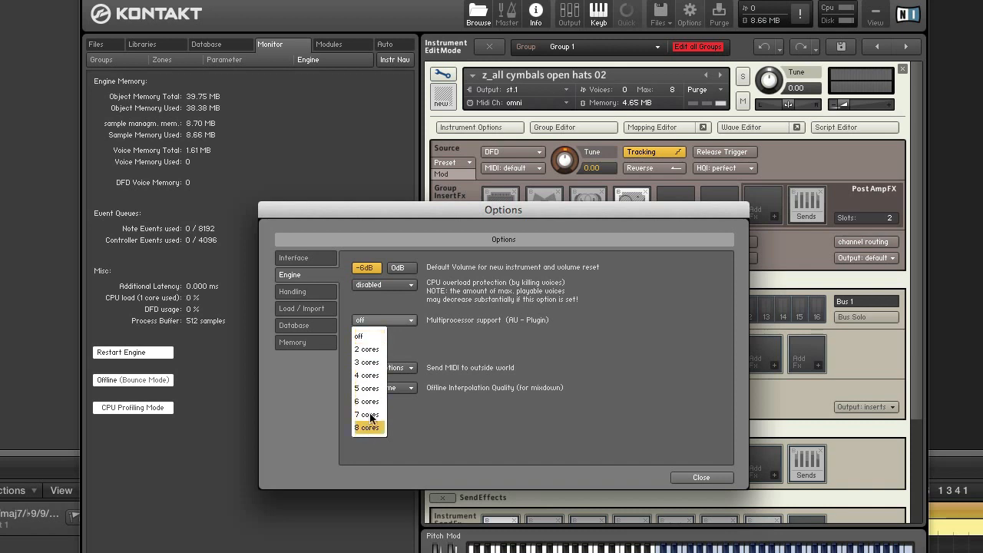
pyautogui.click(447, 312)
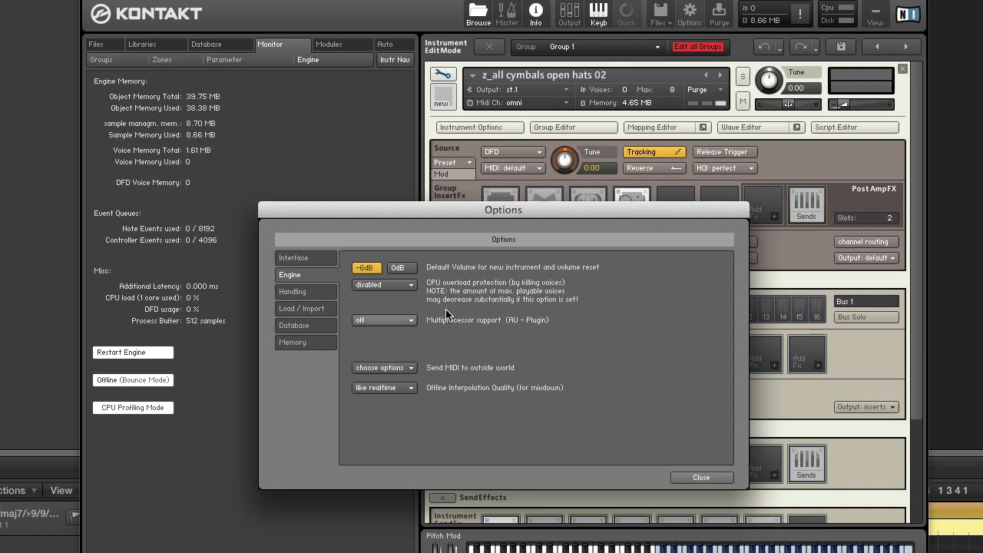
pyautogui.click(408, 324)
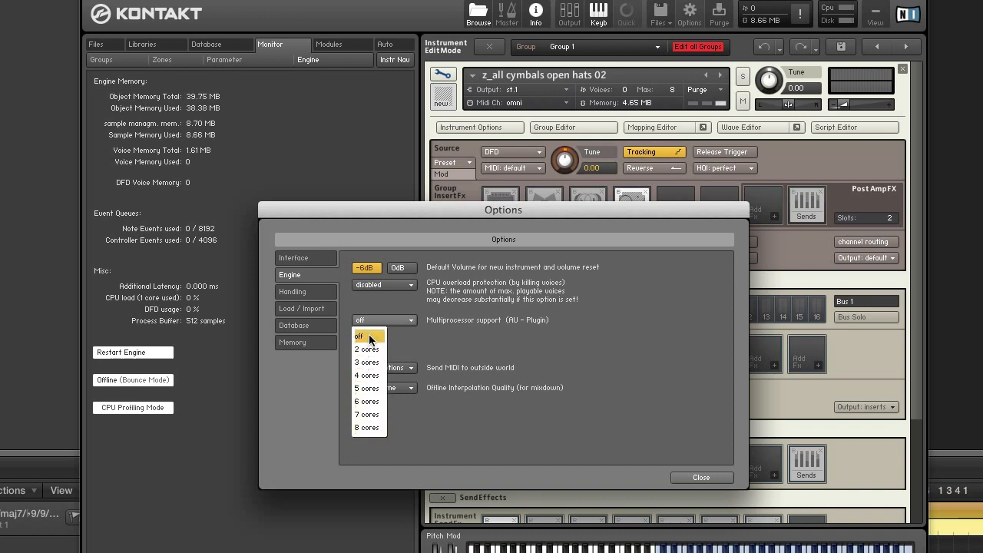
pyautogui.click(448, 347)
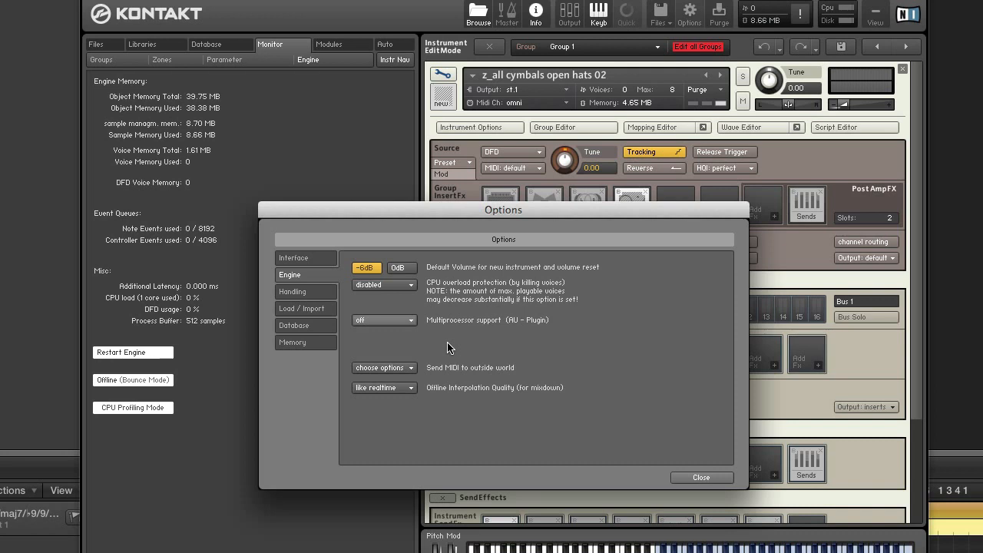
pyautogui.click(402, 321)
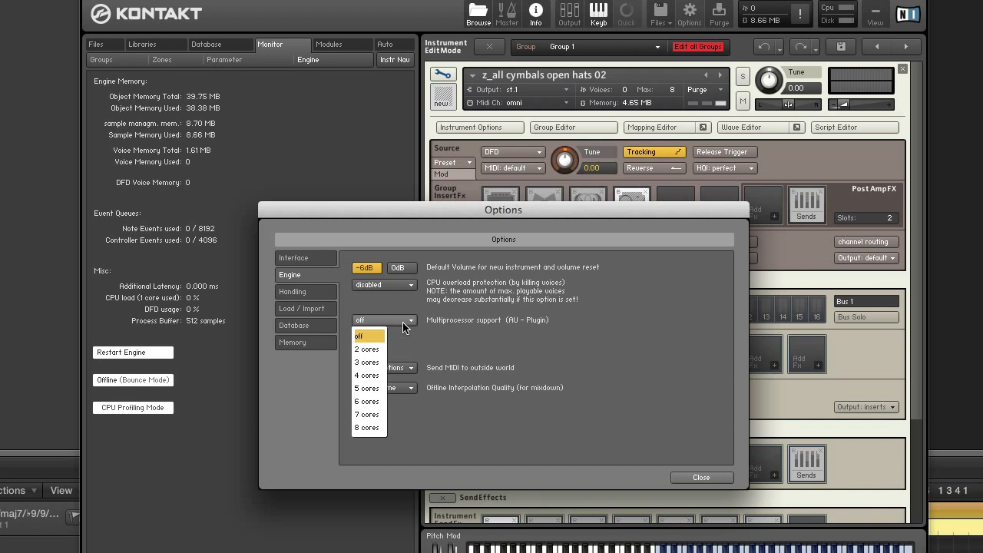
pyautogui.click(611, 382)
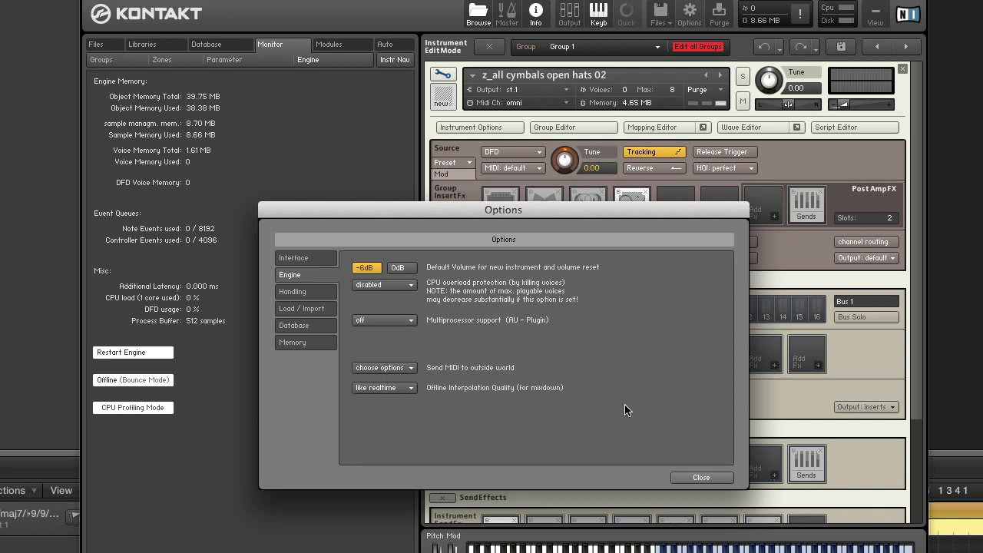
pyautogui.click(700, 478)
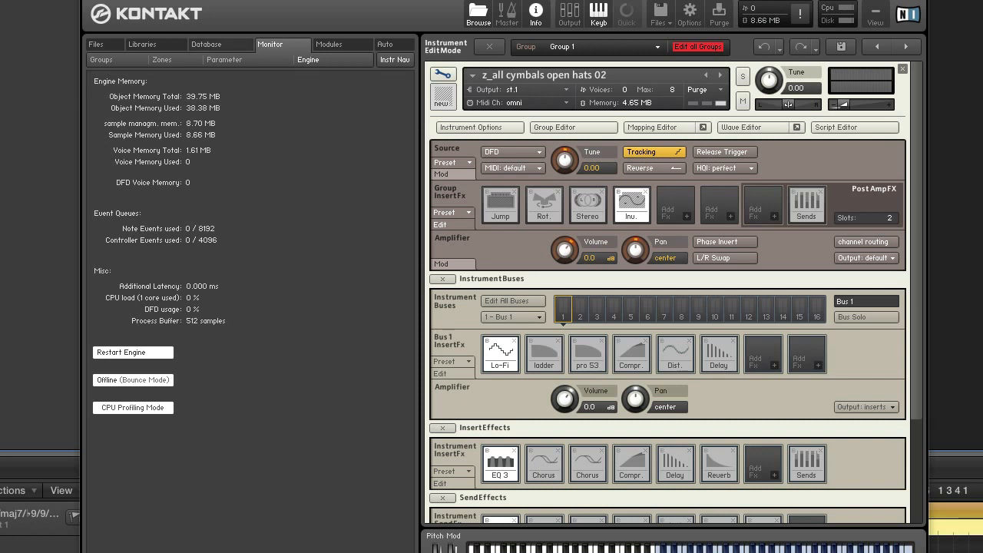
# Step: Switch to the host DAW's audio device preferences and examine the available I/O buffer sizes
pyautogui.click(0, 0)
pyautogui.moveTo(0, 0)
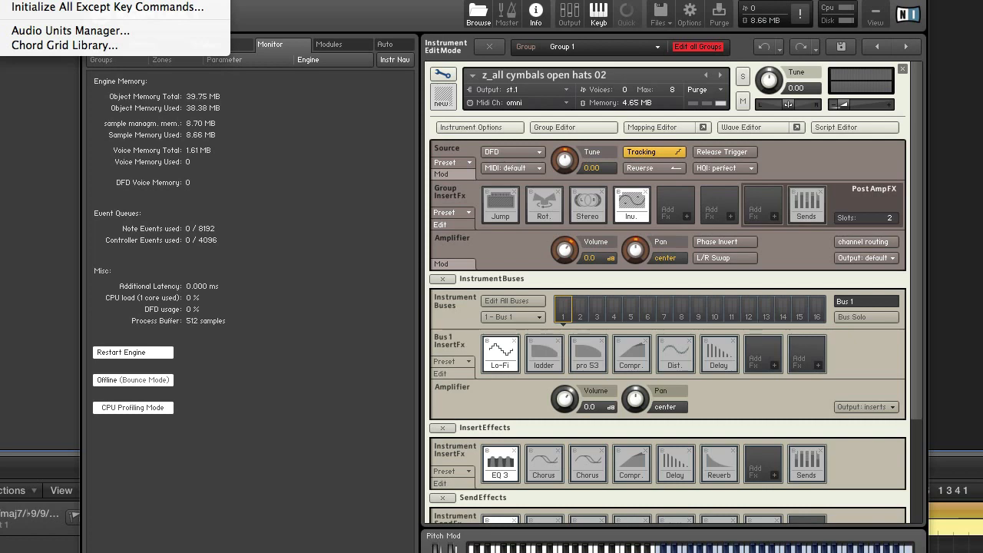
pyautogui.click(47, 0)
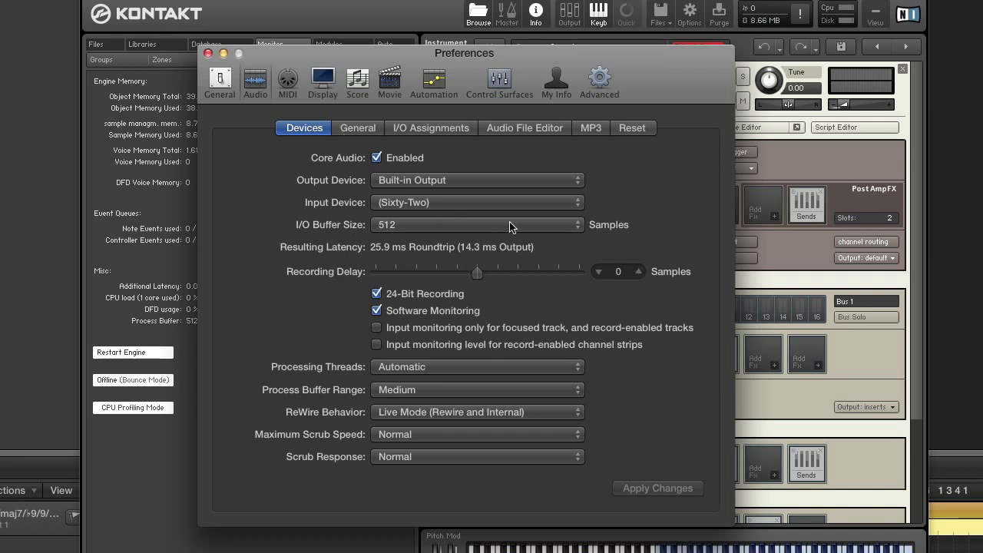
pyautogui.click(486, 226)
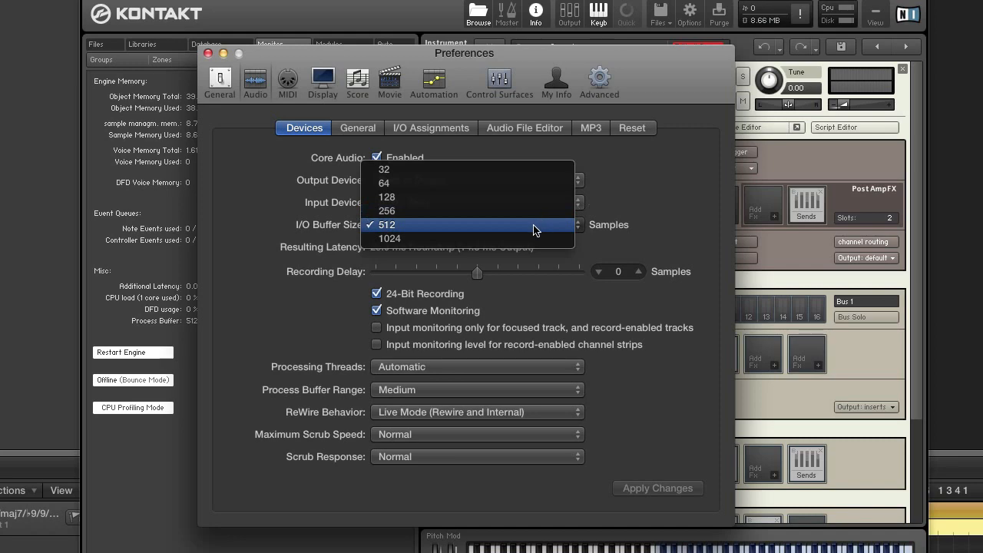
pyautogui.click(643, 179)
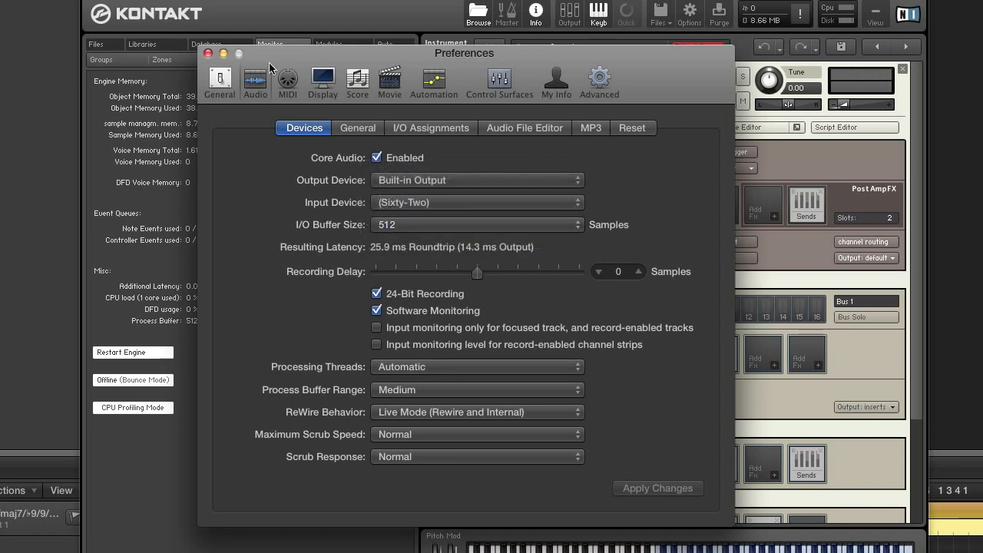
pyautogui.click(207, 53)
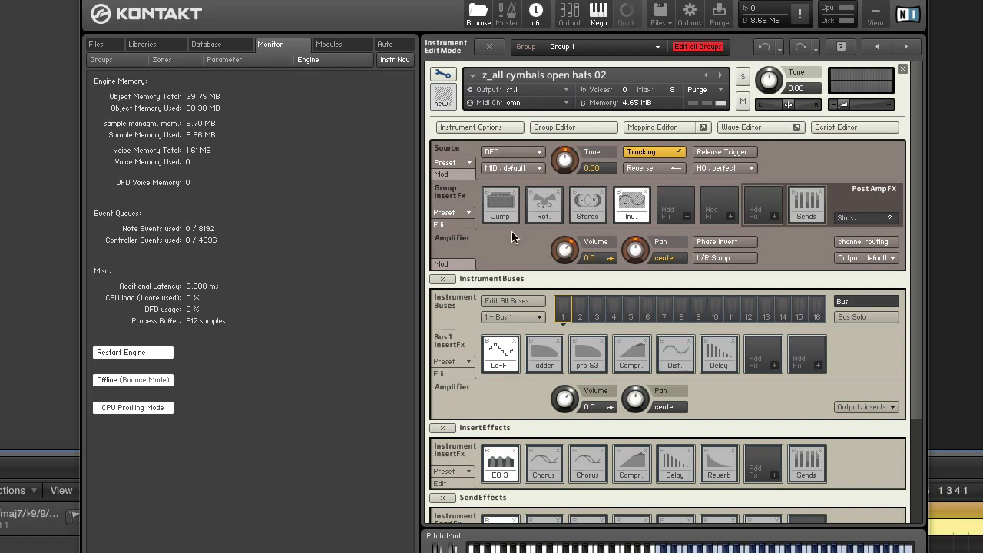
# Step: Review the sample purge choices for z_all cymbals open hats 02 without applying any of them
pyautogui.click(719, 89)
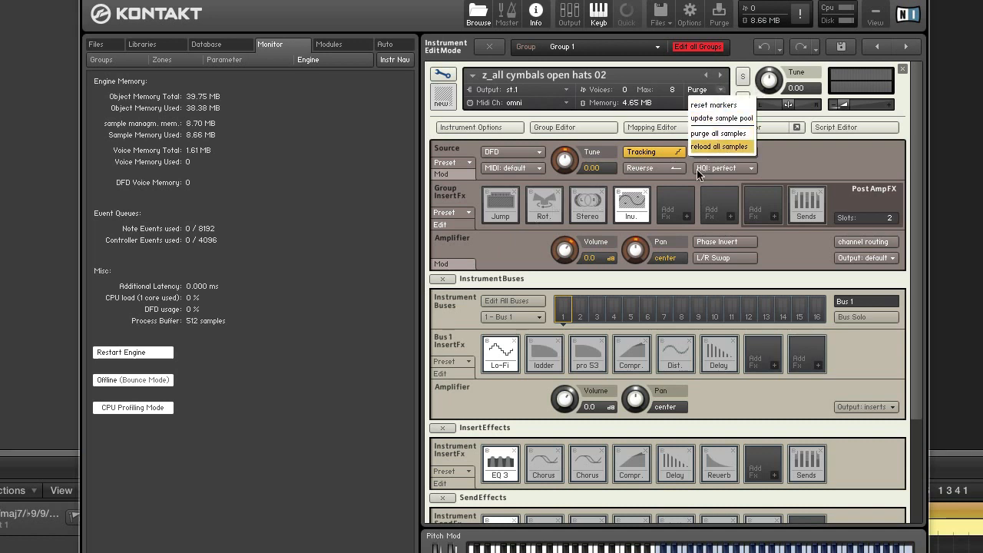
pyautogui.click(357, 303)
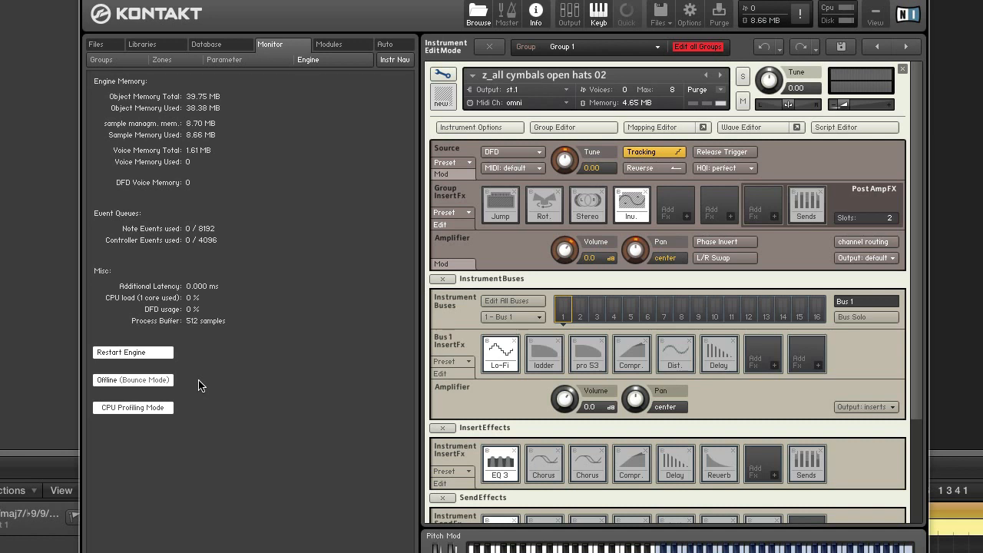
# Step: Turn the engine's Offline (Bounce Mode) on and back off
pyautogui.click(149, 381)
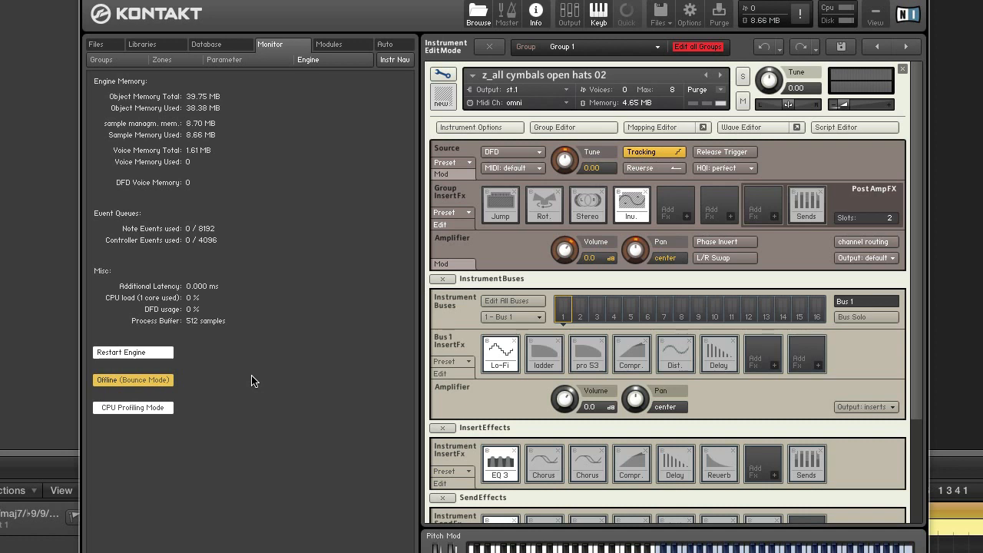
pyautogui.click(171, 377)
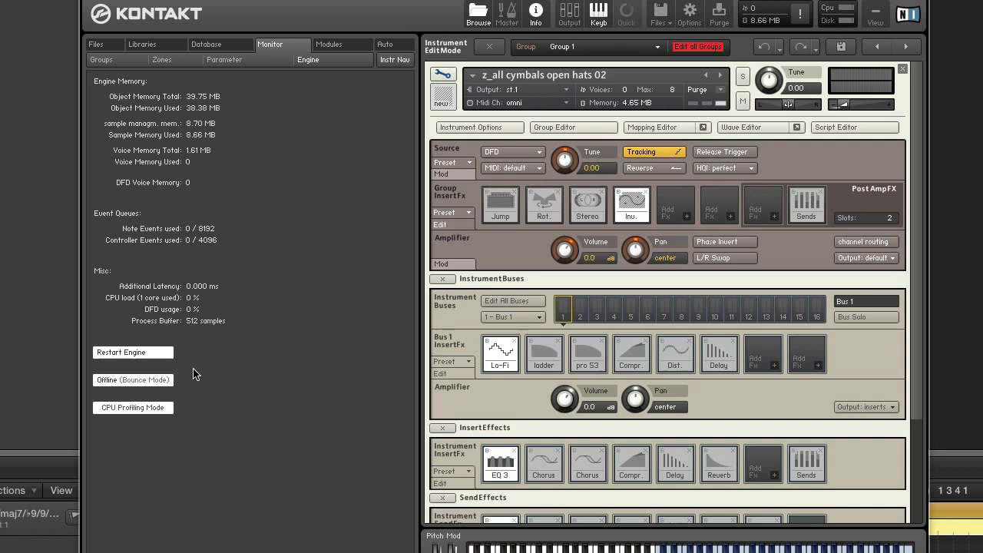
pyautogui.click(151, 380)
pyautogui.click(161, 381)
# Step: Enable CPU Profiling Mode for the engine and compare the CPU use of both instruments in the multi rack
pyautogui.click(446, 74)
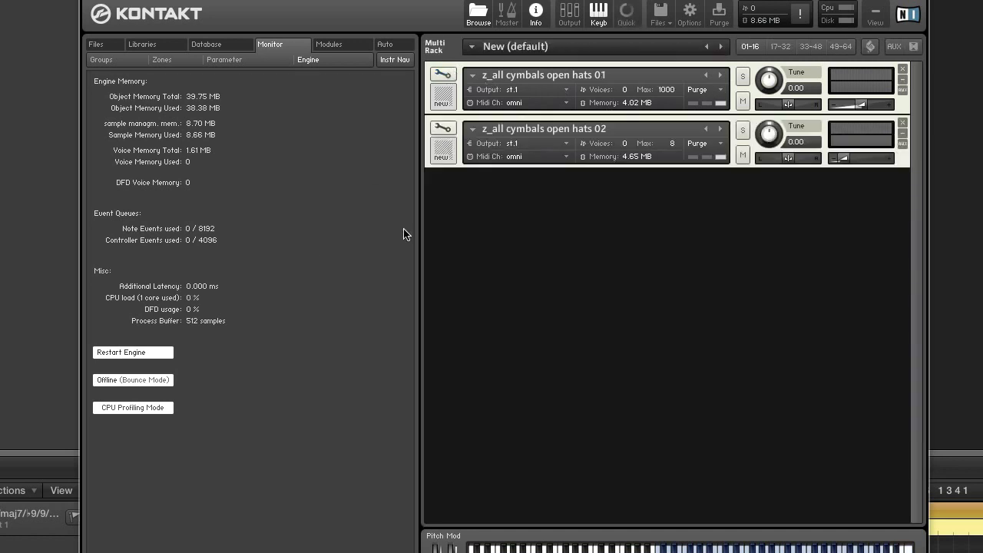
pyautogui.click(445, 128)
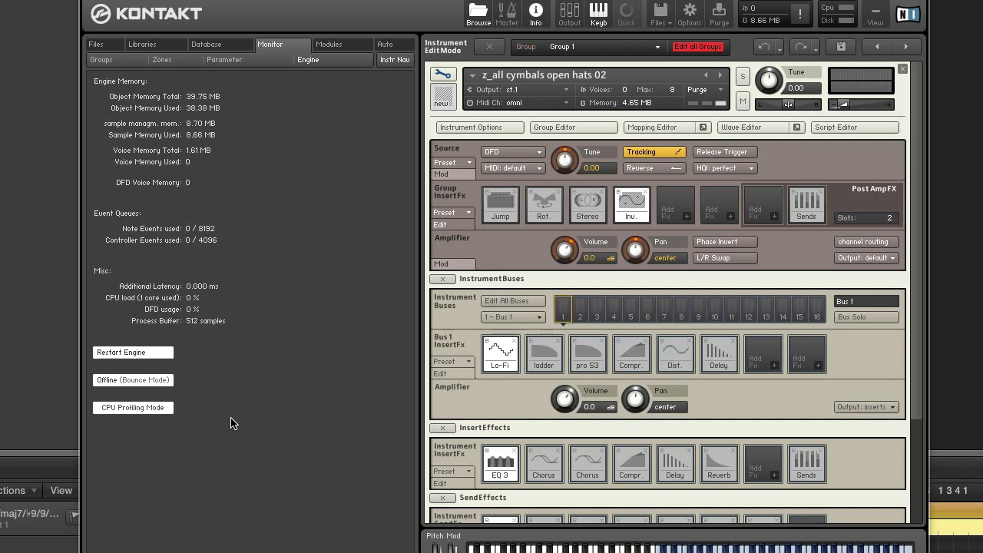
pyautogui.click(133, 407)
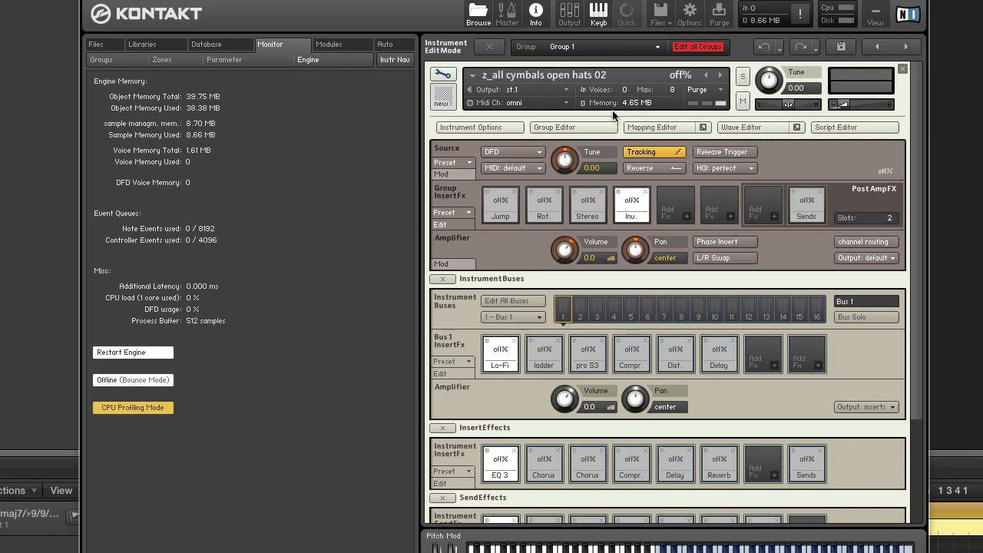
pyautogui.click(442, 75)
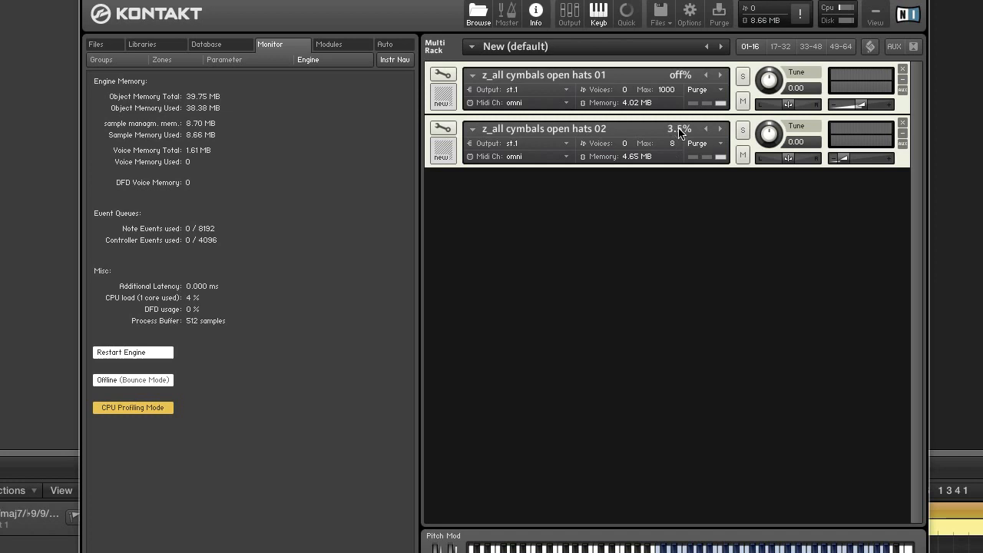
# Step: Open z_all cymbals open hats 02 for editing and set the source's HQI interpolation quality to standard
pyautogui.click(443, 127)
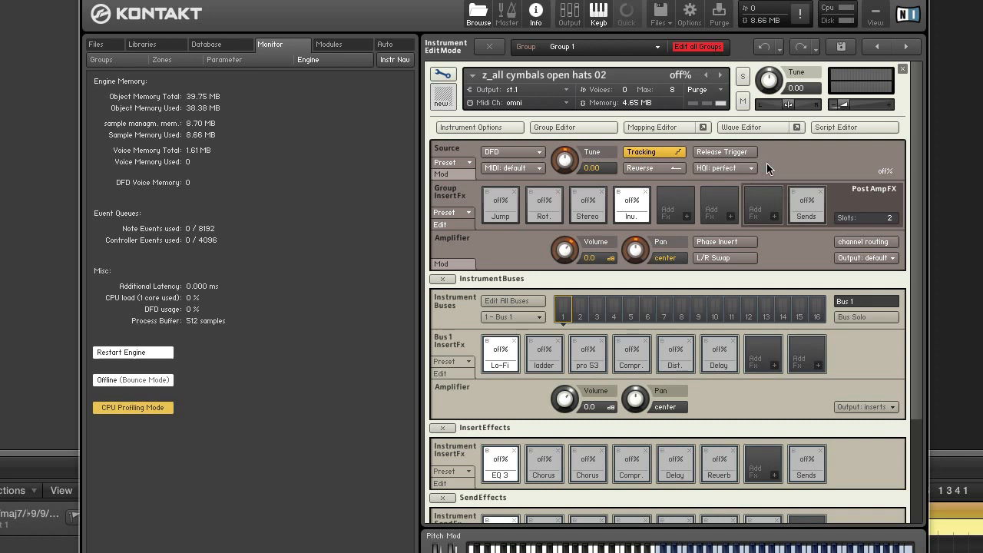
pyautogui.click(725, 168)
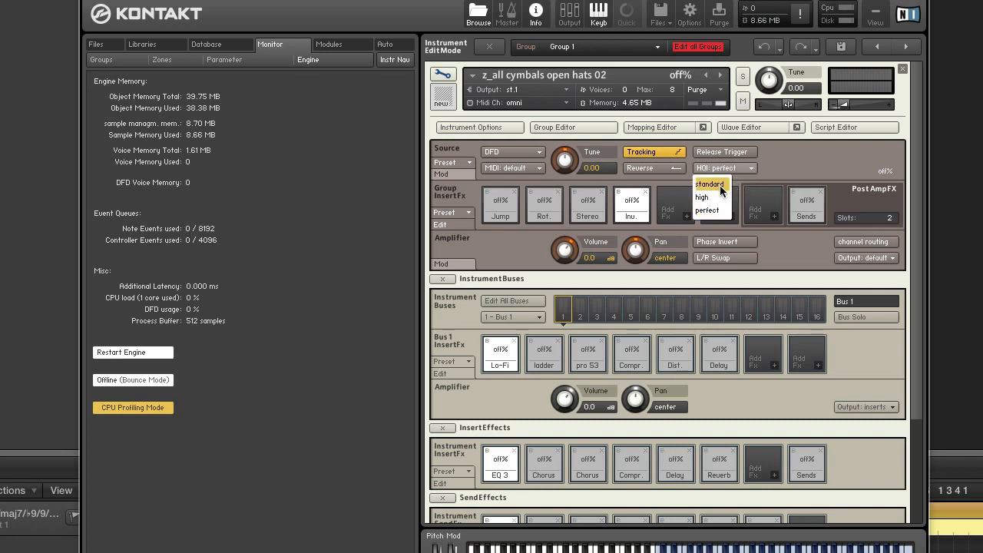
pyautogui.click(721, 185)
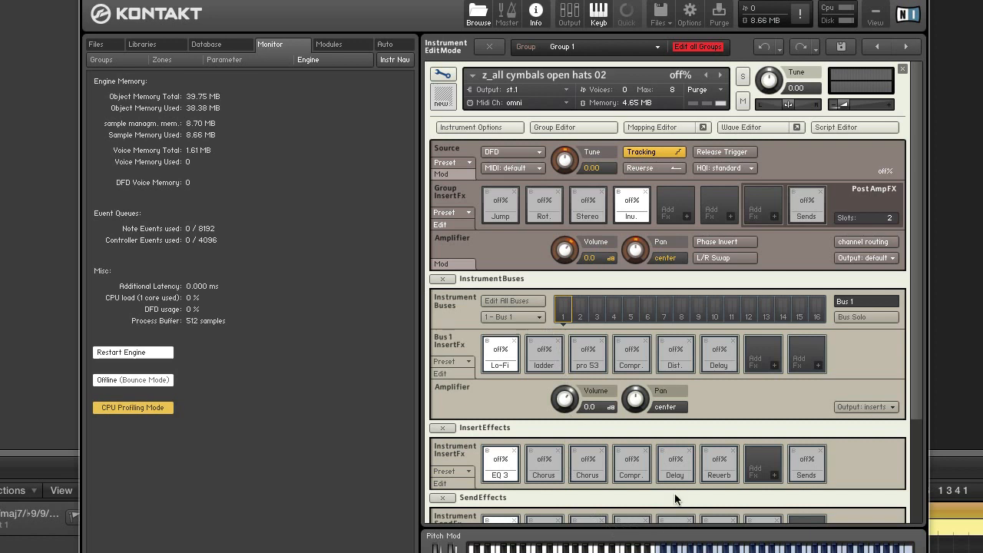
# Step: Add a Jump effect to the free instrument insert slot and remove the Jump from the group insert effects
pyautogui.scroll(-1, 759, 455)
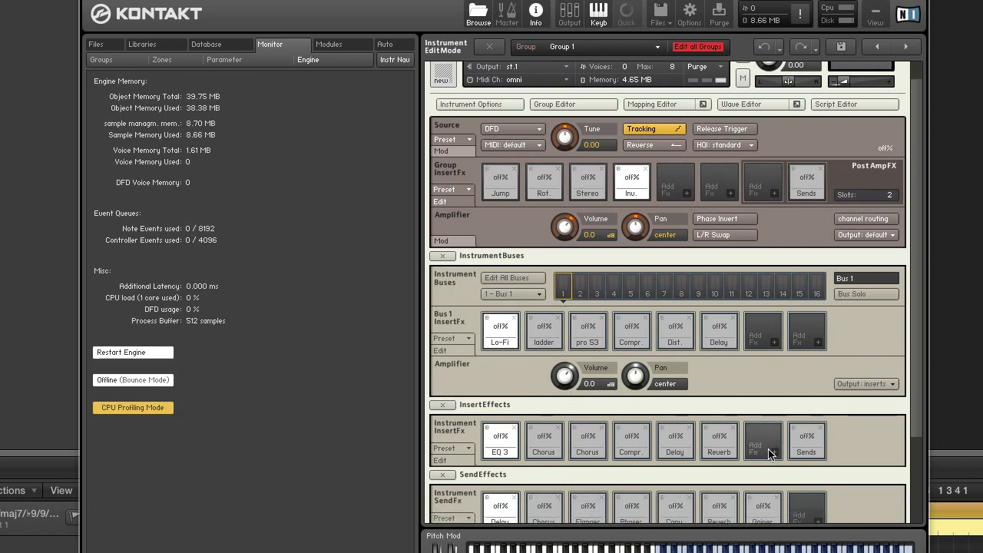
pyautogui.click(772, 453)
pyautogui.moveTo(799, 487)
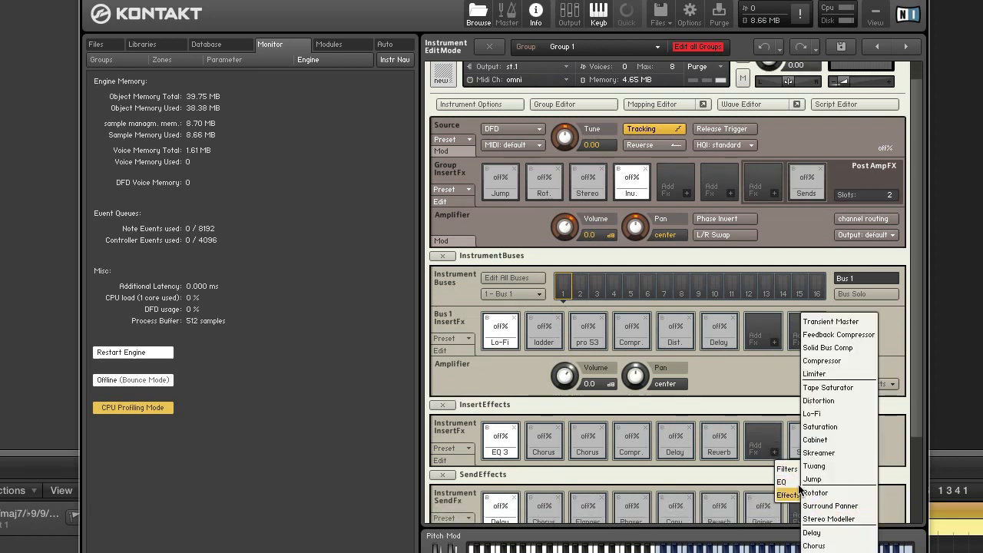
pyautogui.click(828, 479)
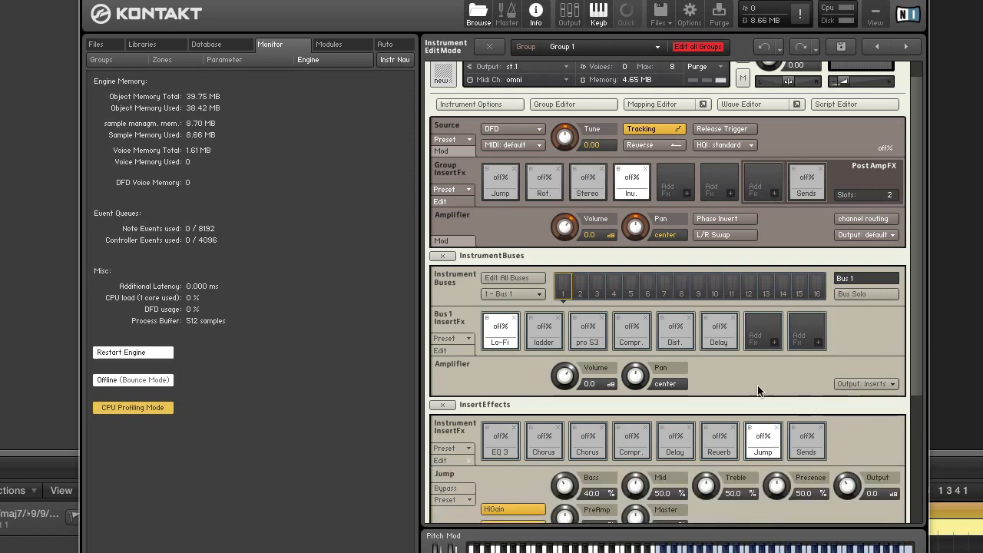
pyautogui.click(514, 169)
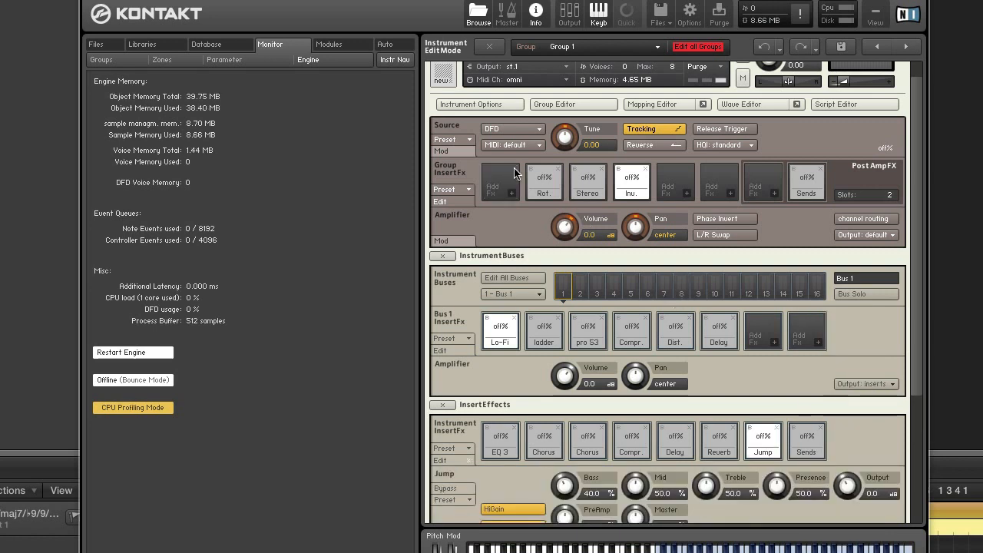
pyautogui.scroll(1, 536, 222)
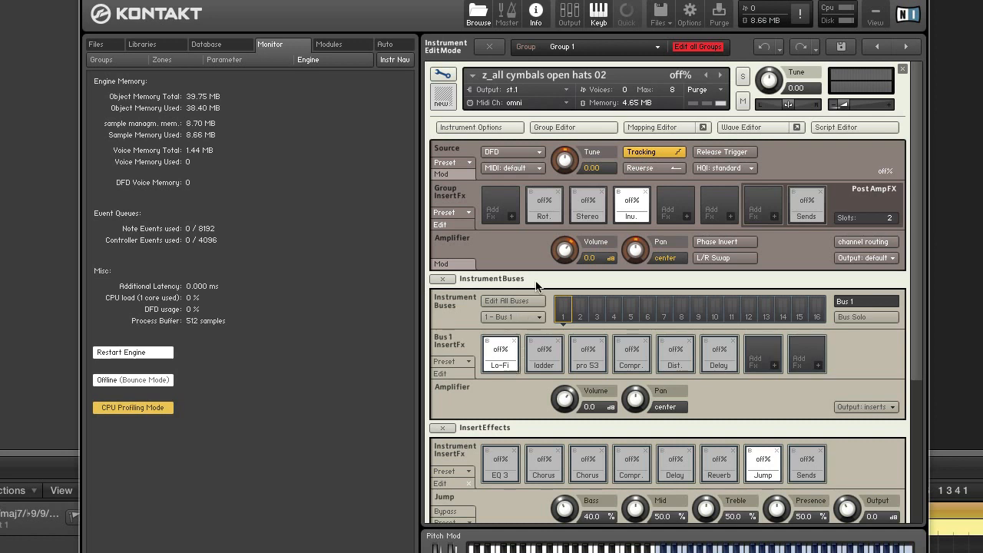
# Step: Inspect the first Chorus in the instrument insert effects and show the output channels with their insert slots
pyautogui.scroll(-1, 505, 391)
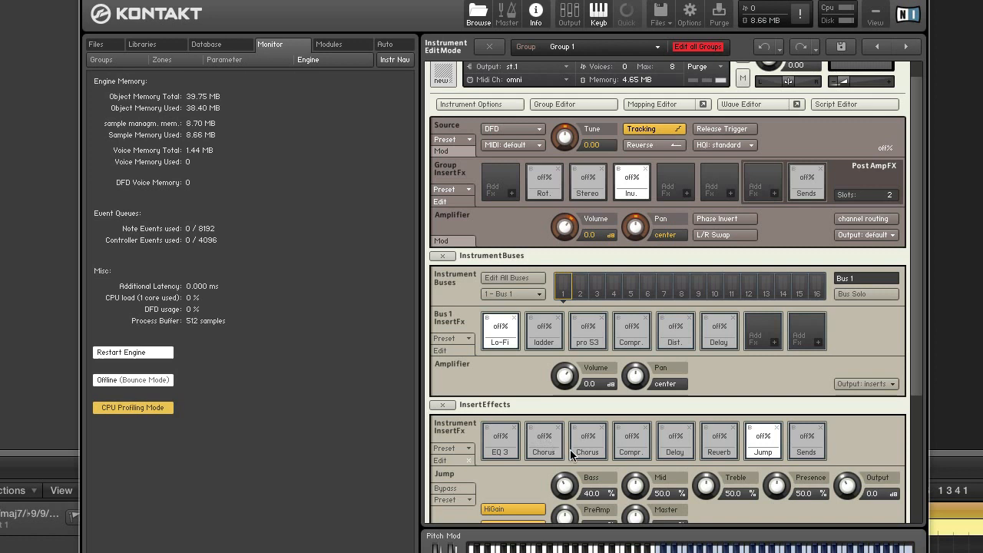
pyautogui.scroll(-3, 574, 476)
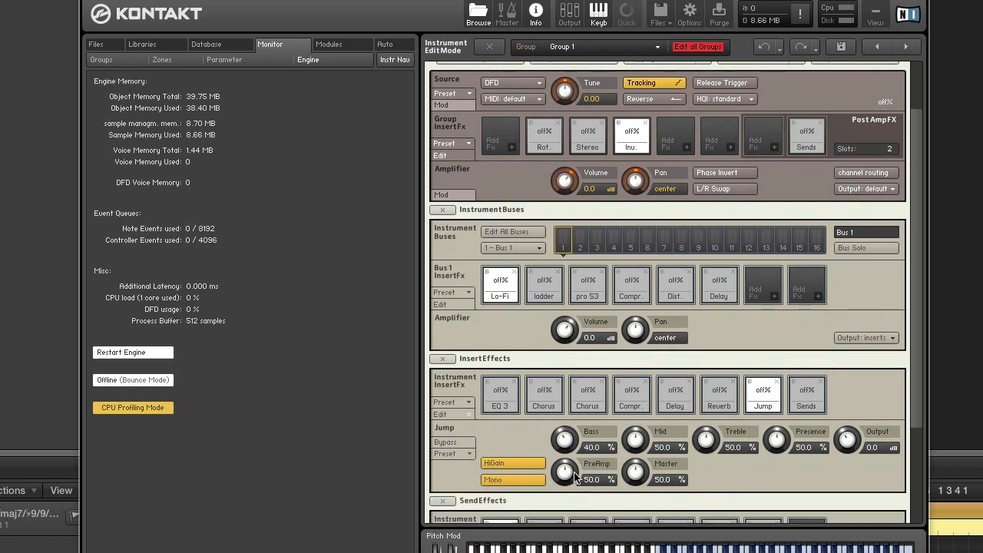
pyautogui.scroll(-2, 575, 475)
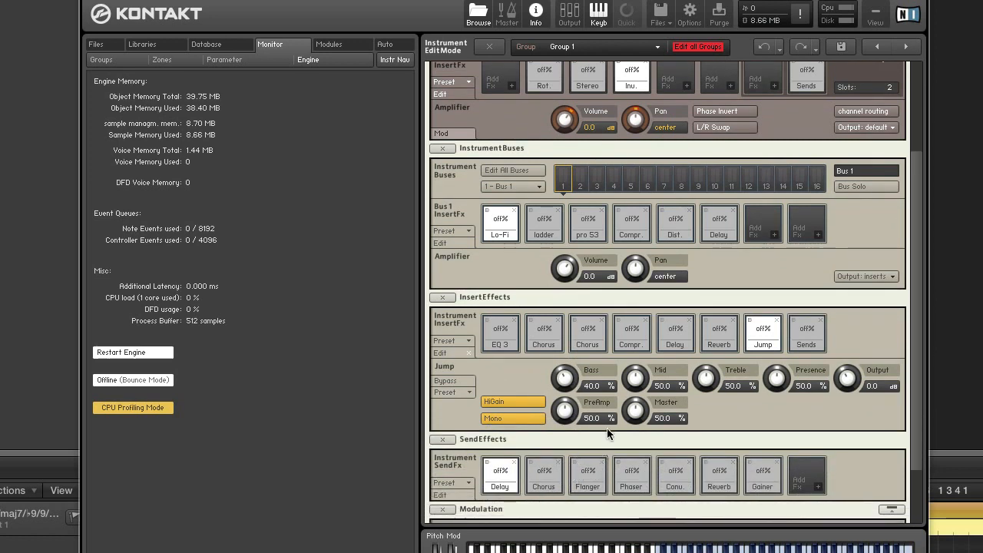
pyautogui.scroll(-1, 603, 467)
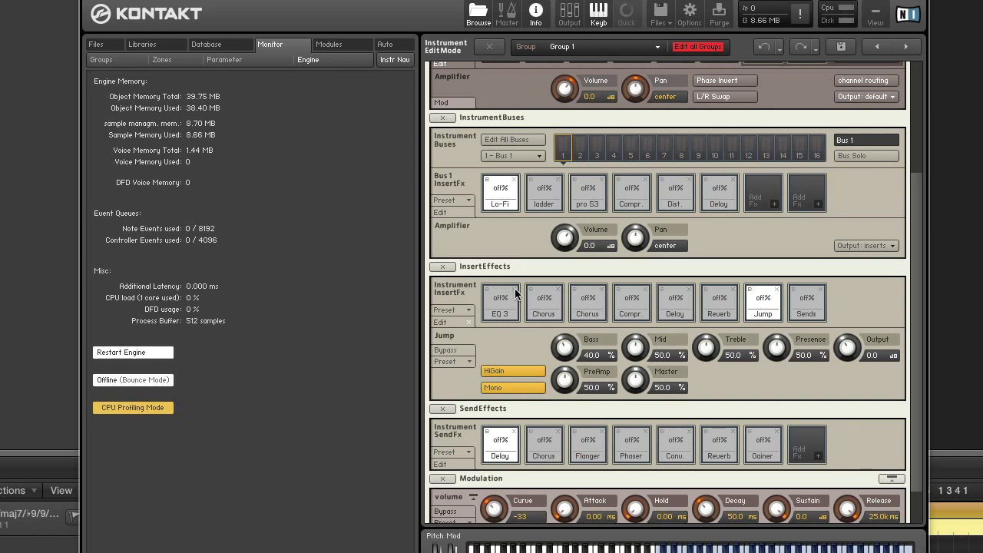
pyautogui.click(560, 295)
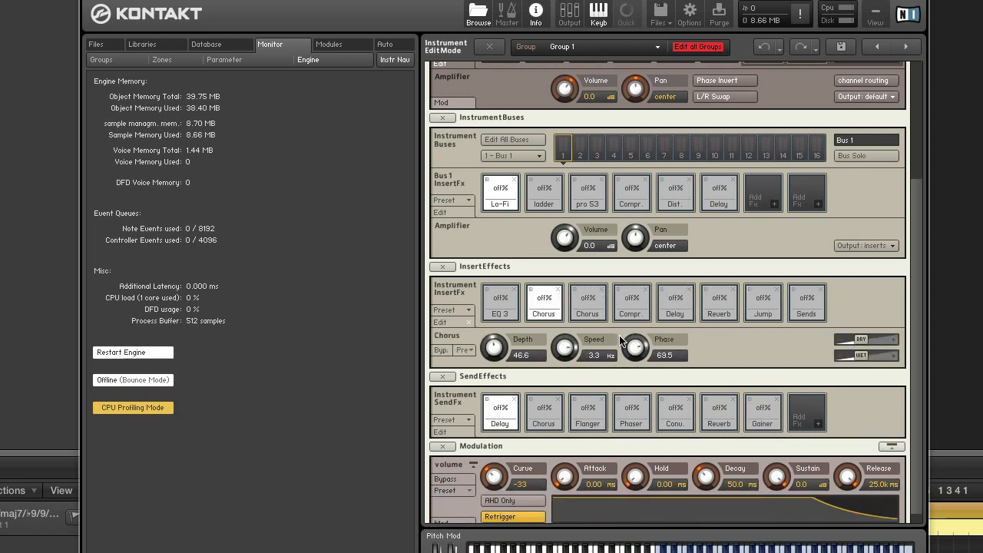
pyautogui.click(565, 23)
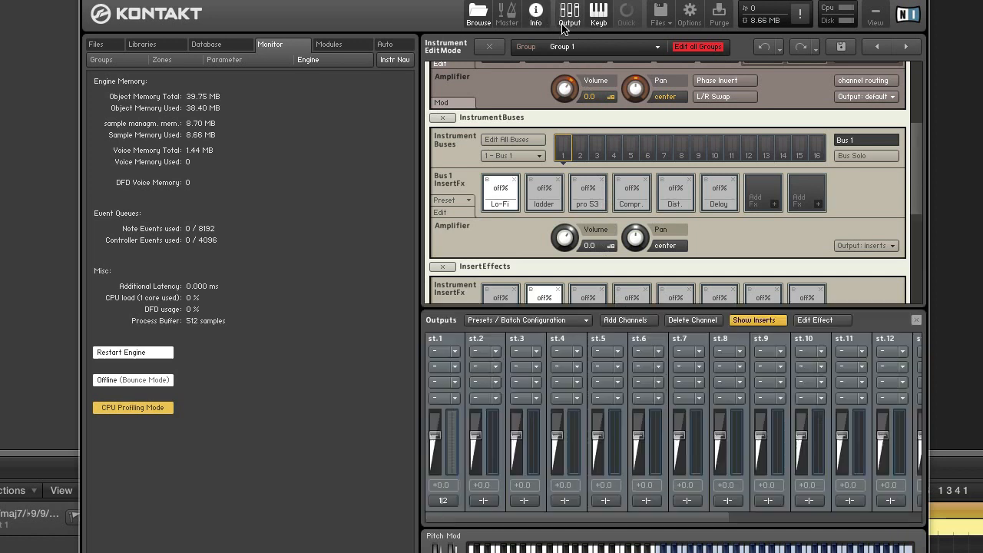
# Step: Add a Chorus effect to the first insert slot of output channel st.1
pyautogui.click(456, 353)
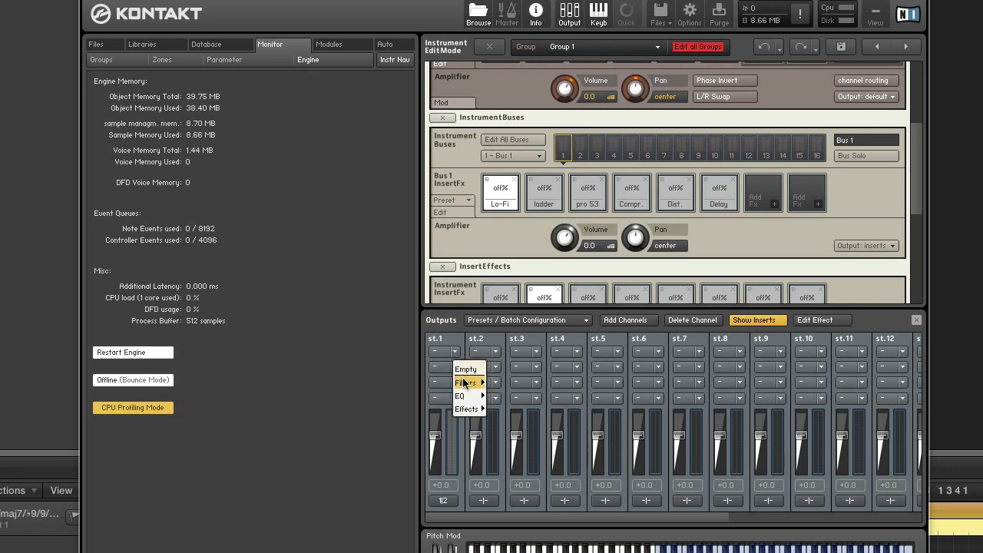
pyautogui.moveTo(472, 401)
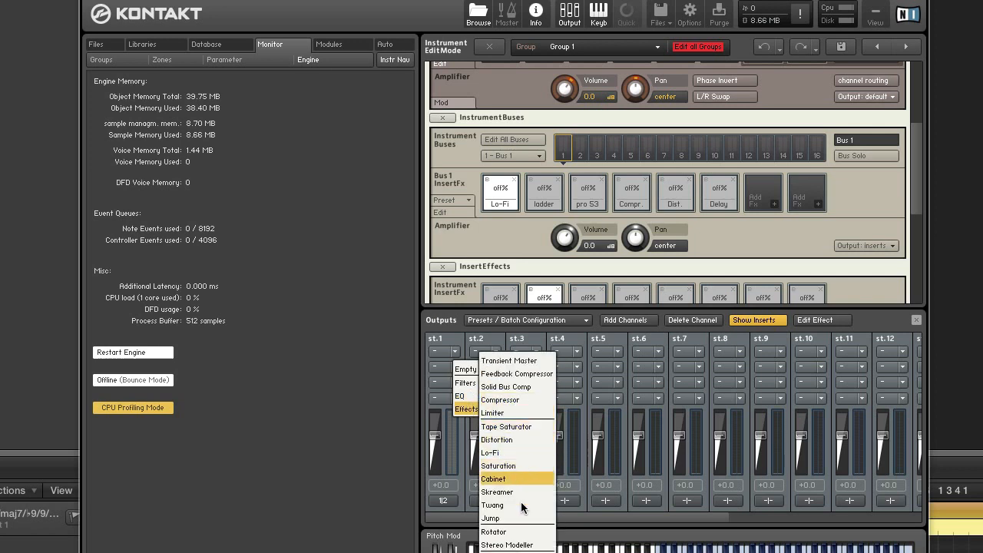
pyautogui.click(511, 543)
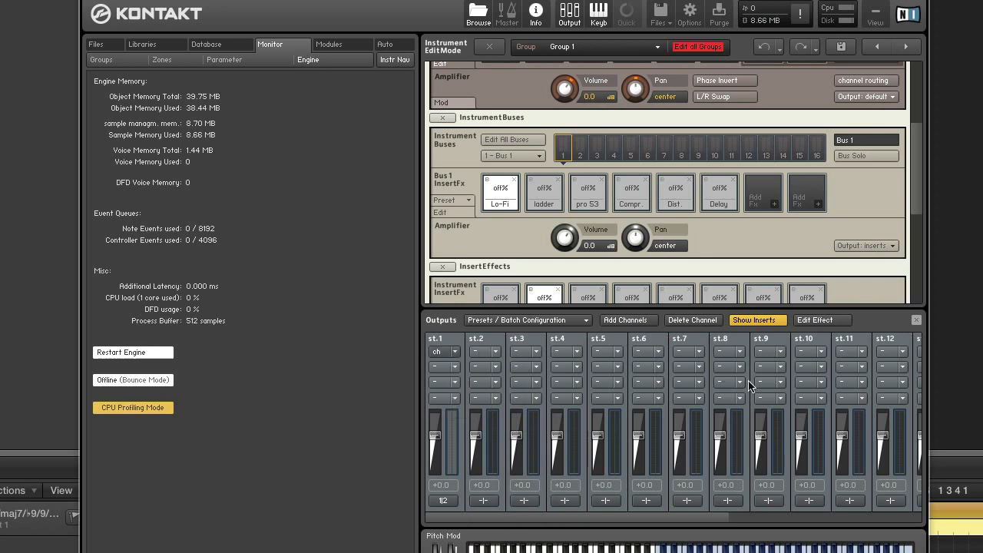
# Step: Add a Delay to the first insert slot of the aux 1 channel, lower its level to -30.7, and hide the outputs
pyautogui.click(804, 518)
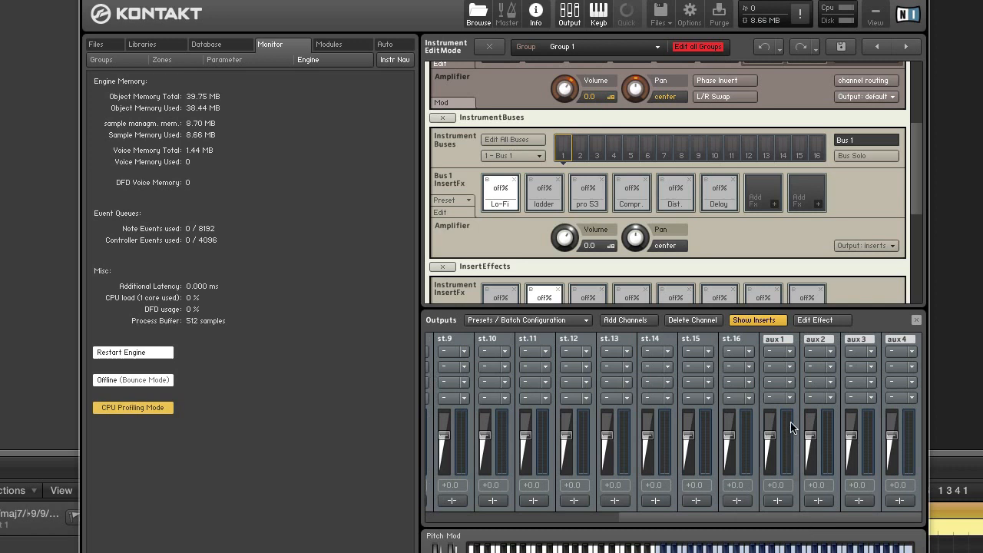
pyautogui.click(790, 353)
pyautogui.moveTo(806, 413)
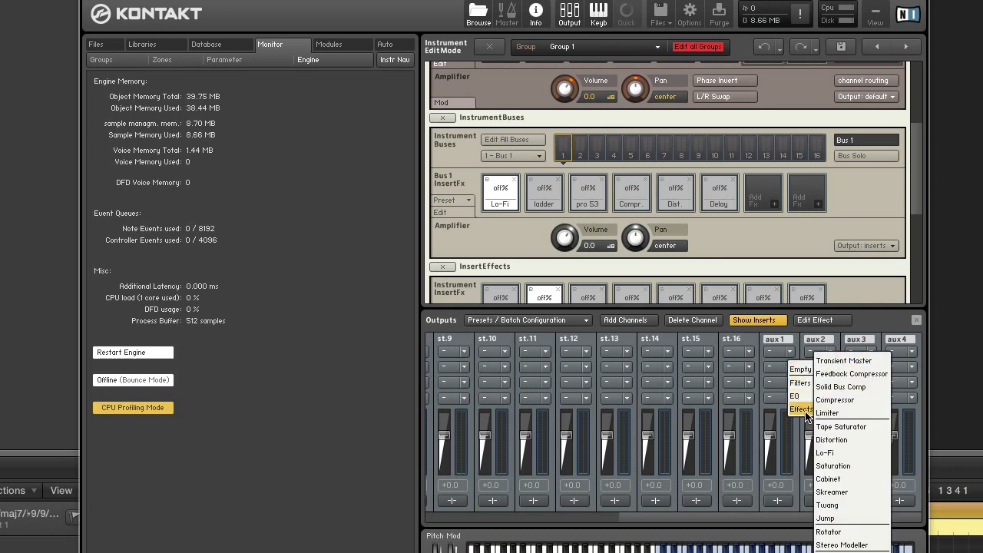
pyautogui.click(845, 542)
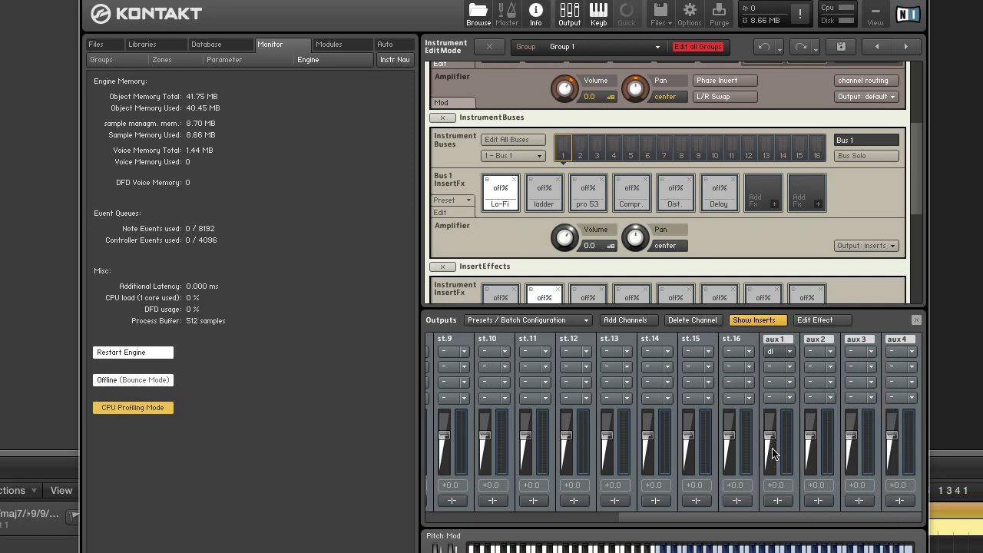
pyautogui.moveTo(773, 434); pyautogui.dragTo(773, 461)
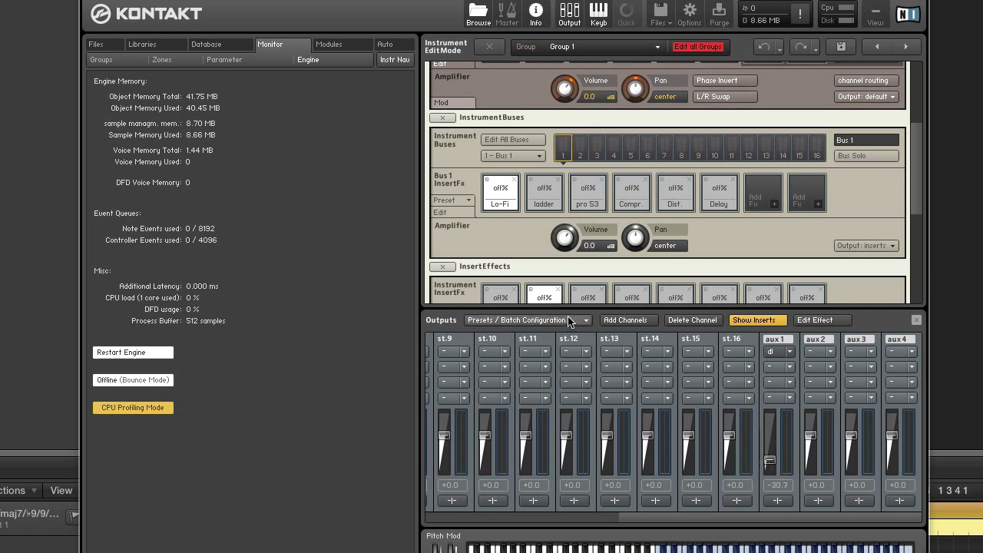
pyautogui.click(569, 13)
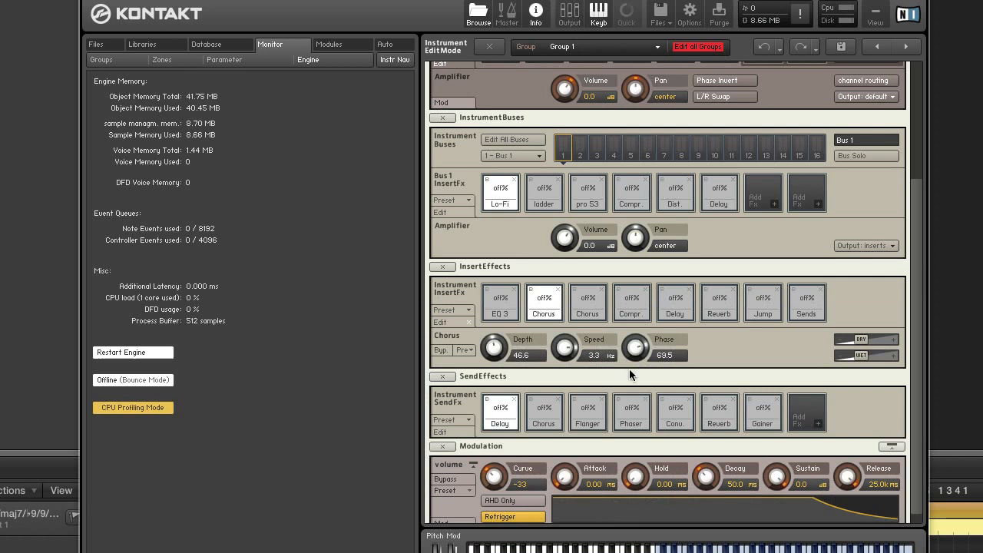
# Step: Set the threshold of the Compressor in the instrument insert effects to -52.1 dB and turn off CPU Profiling Mode
pyautogui.scroll(-1, 630, 375)
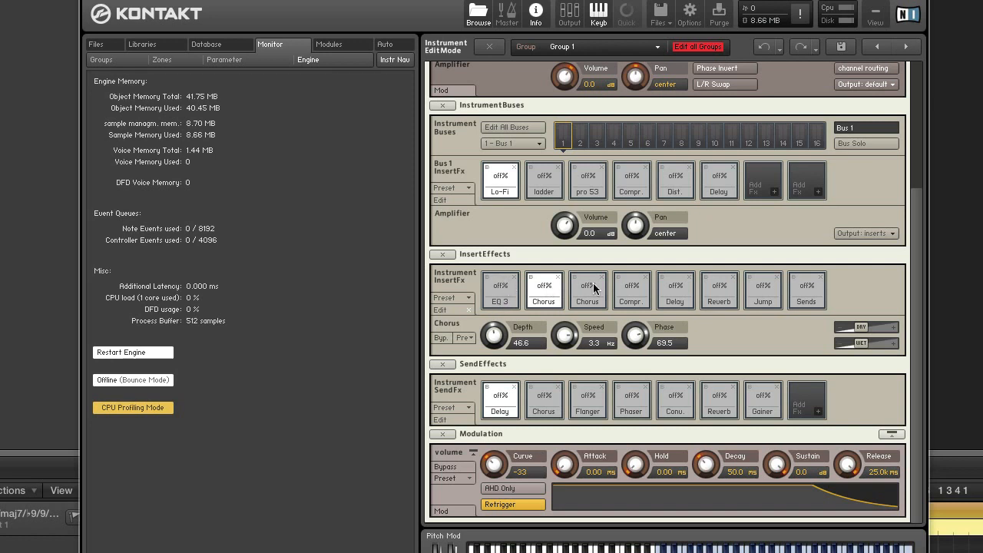
pyautogui.click(504, 304)
pyautogui.click(547, 303)
pyautogui.click(596, 303)
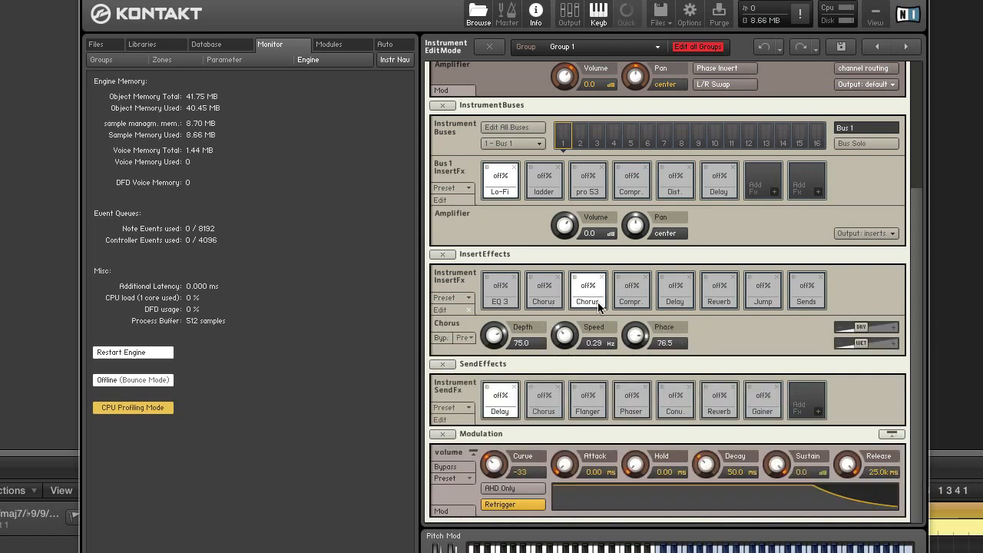
pyautogui.click(632, 304)
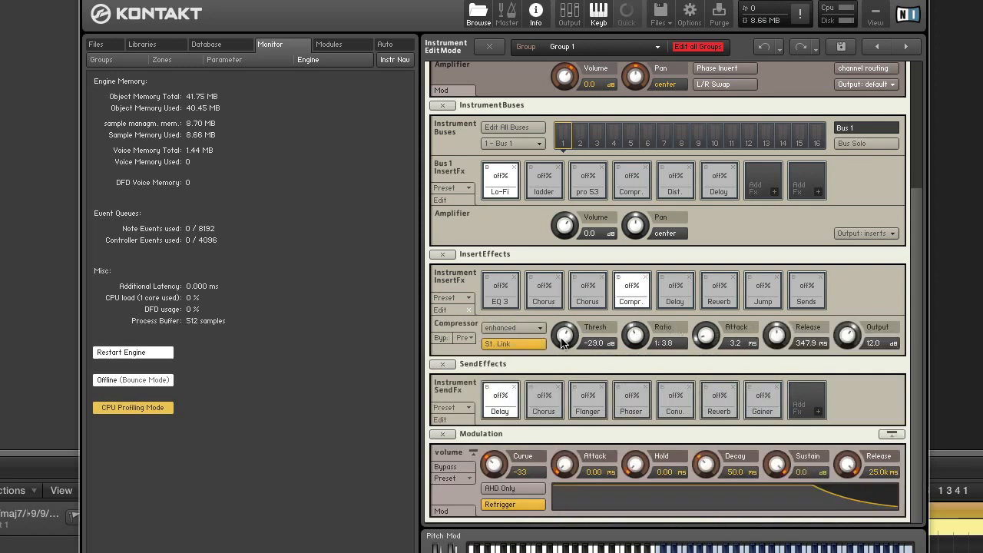
pyautogui.moveTo(562, 341); pyautogui.dragTo(563, 401)
pyautogui.click(157, 408)
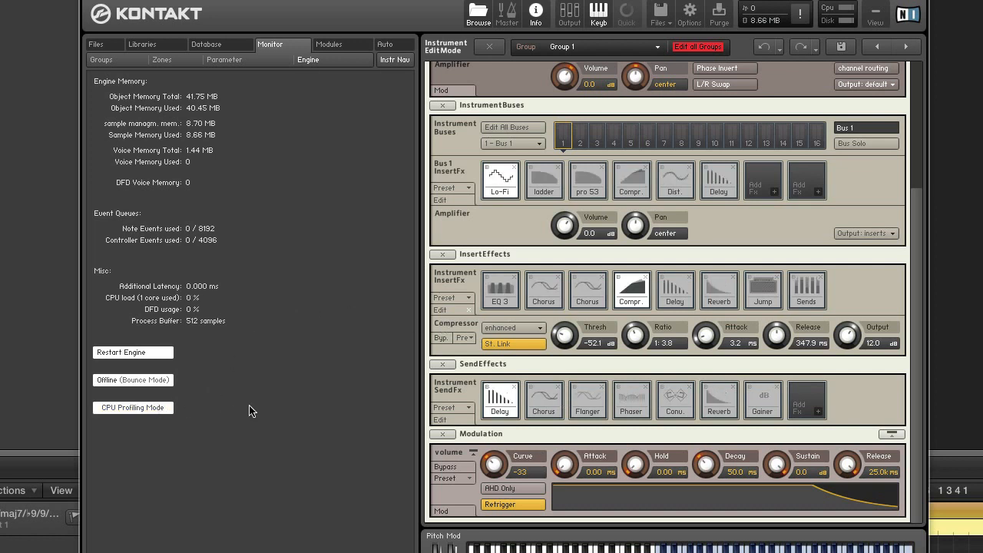